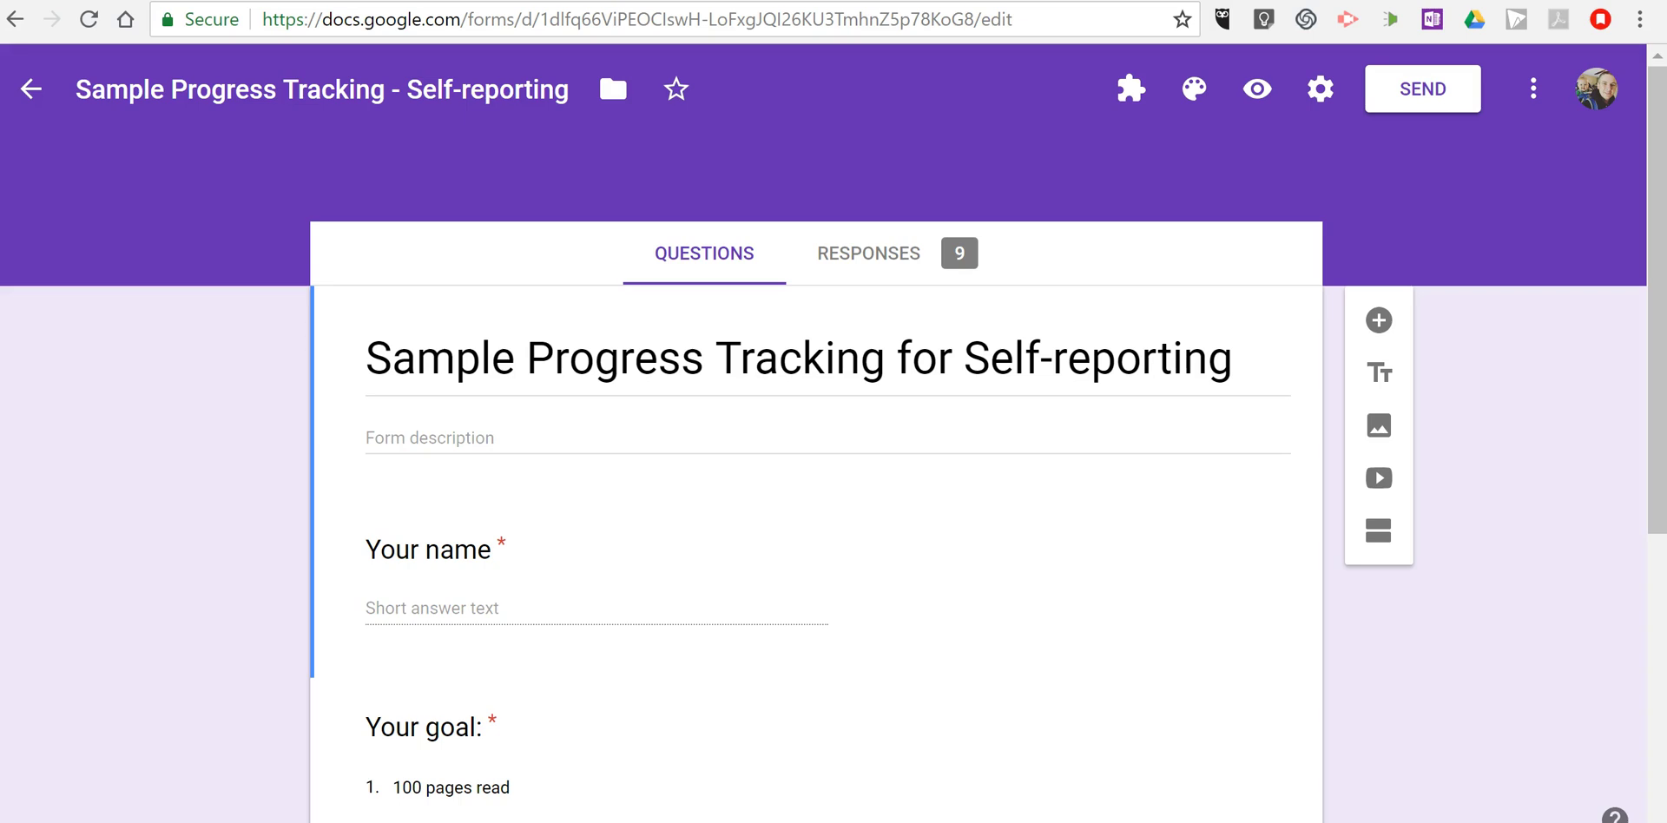
# Review the form's questions, then show the Responses summary of the 9 collected responses
pyautogui.scroll(-2, 395, 747)
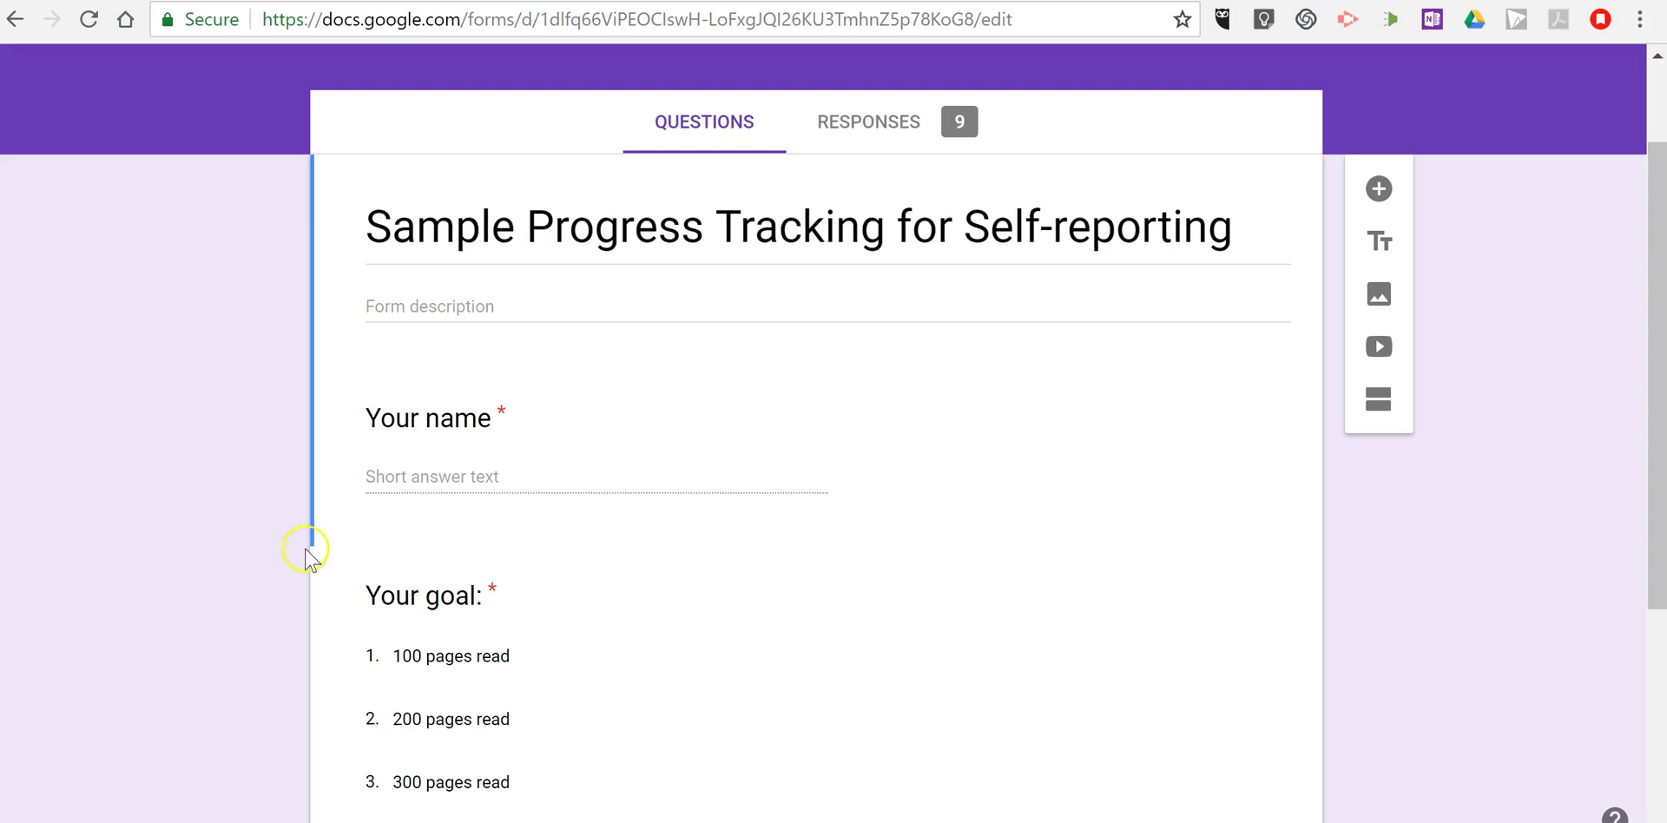
pyautogui.scroll(-2, 478, 689)
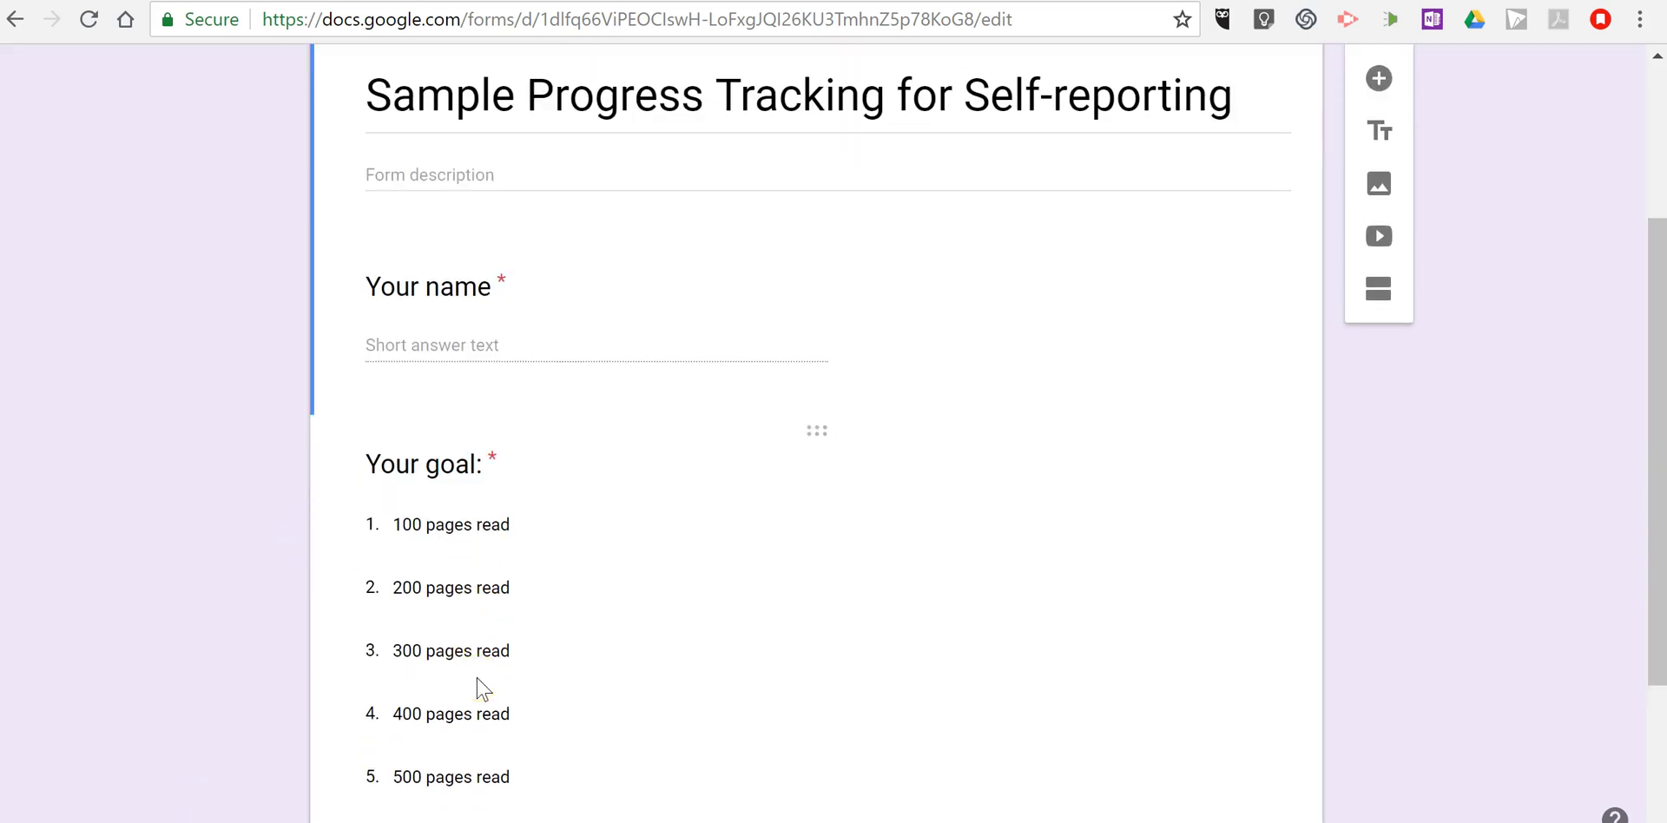
pyautogui.scroll(4, 707, 446)
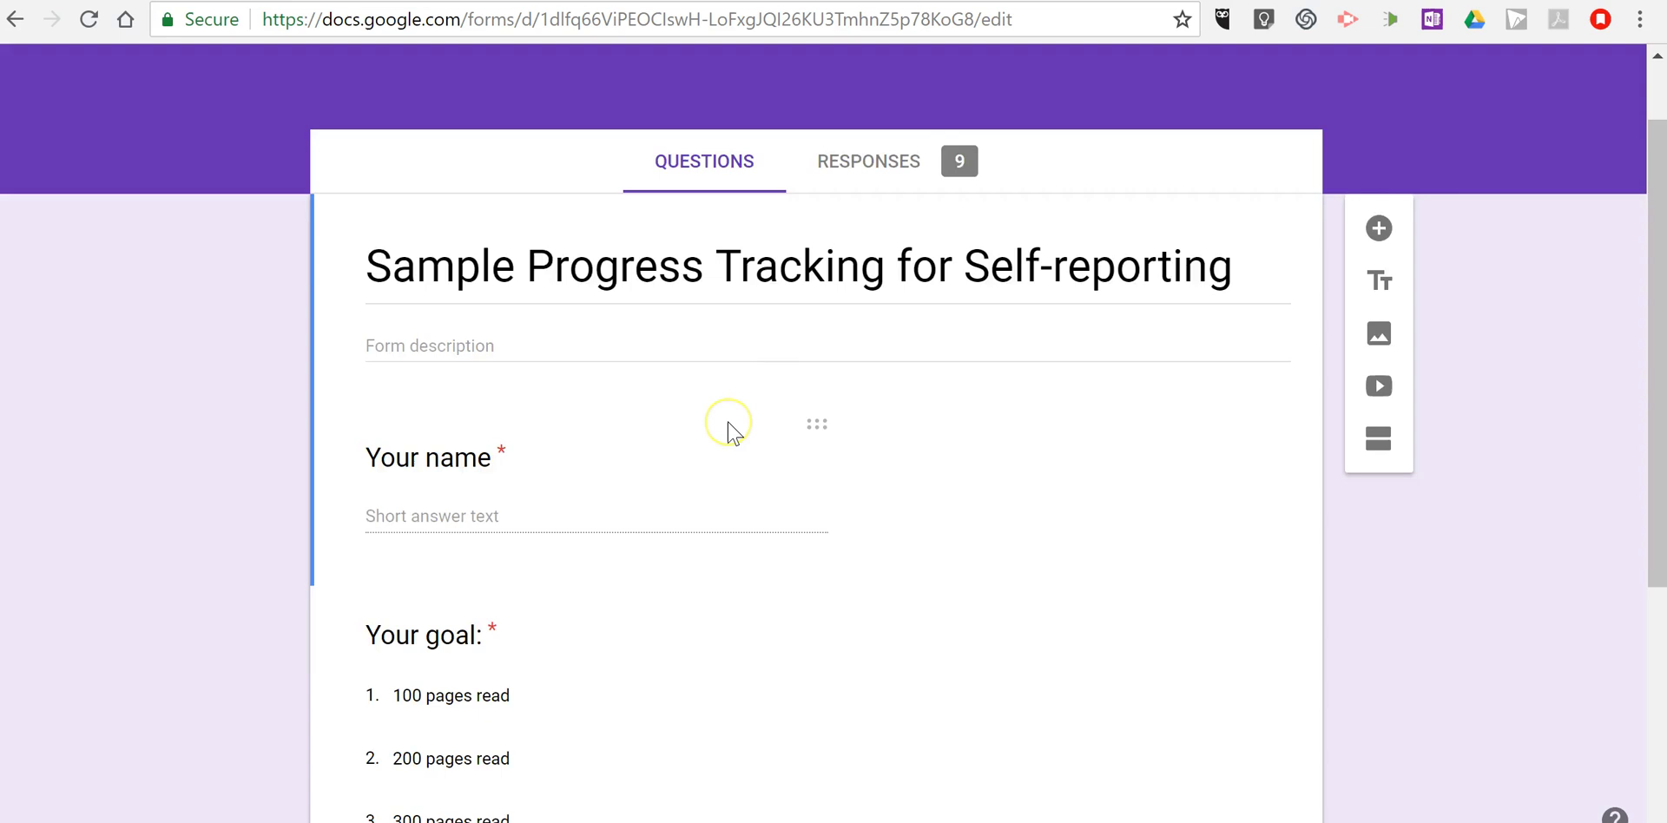
pyautogui.scroll(-2, 718, 446)
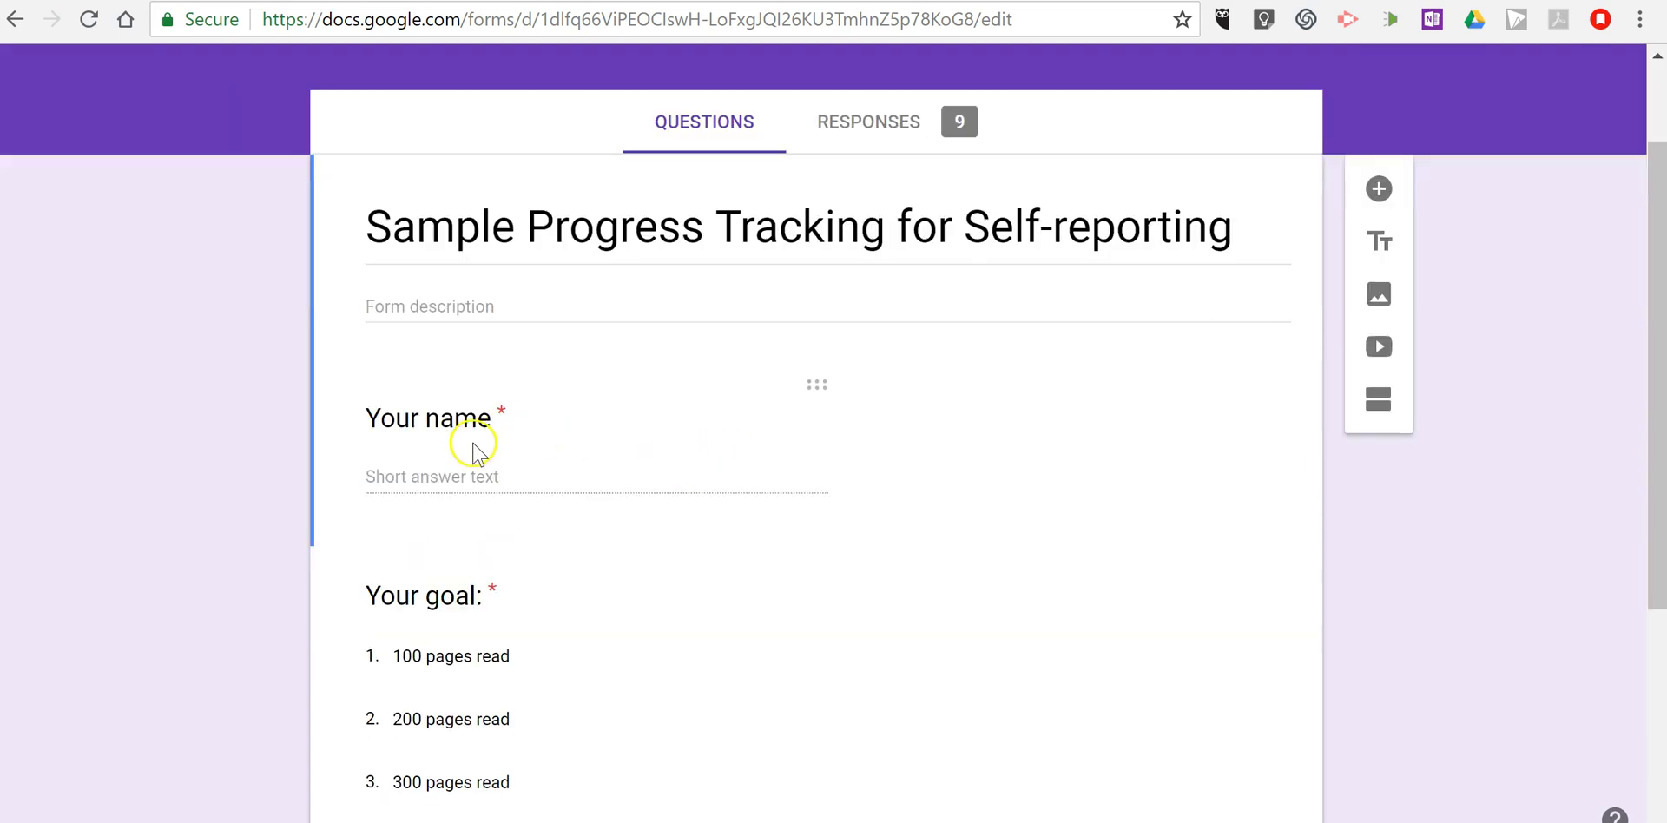
pyautogui.scroll(-4, 484, 476)
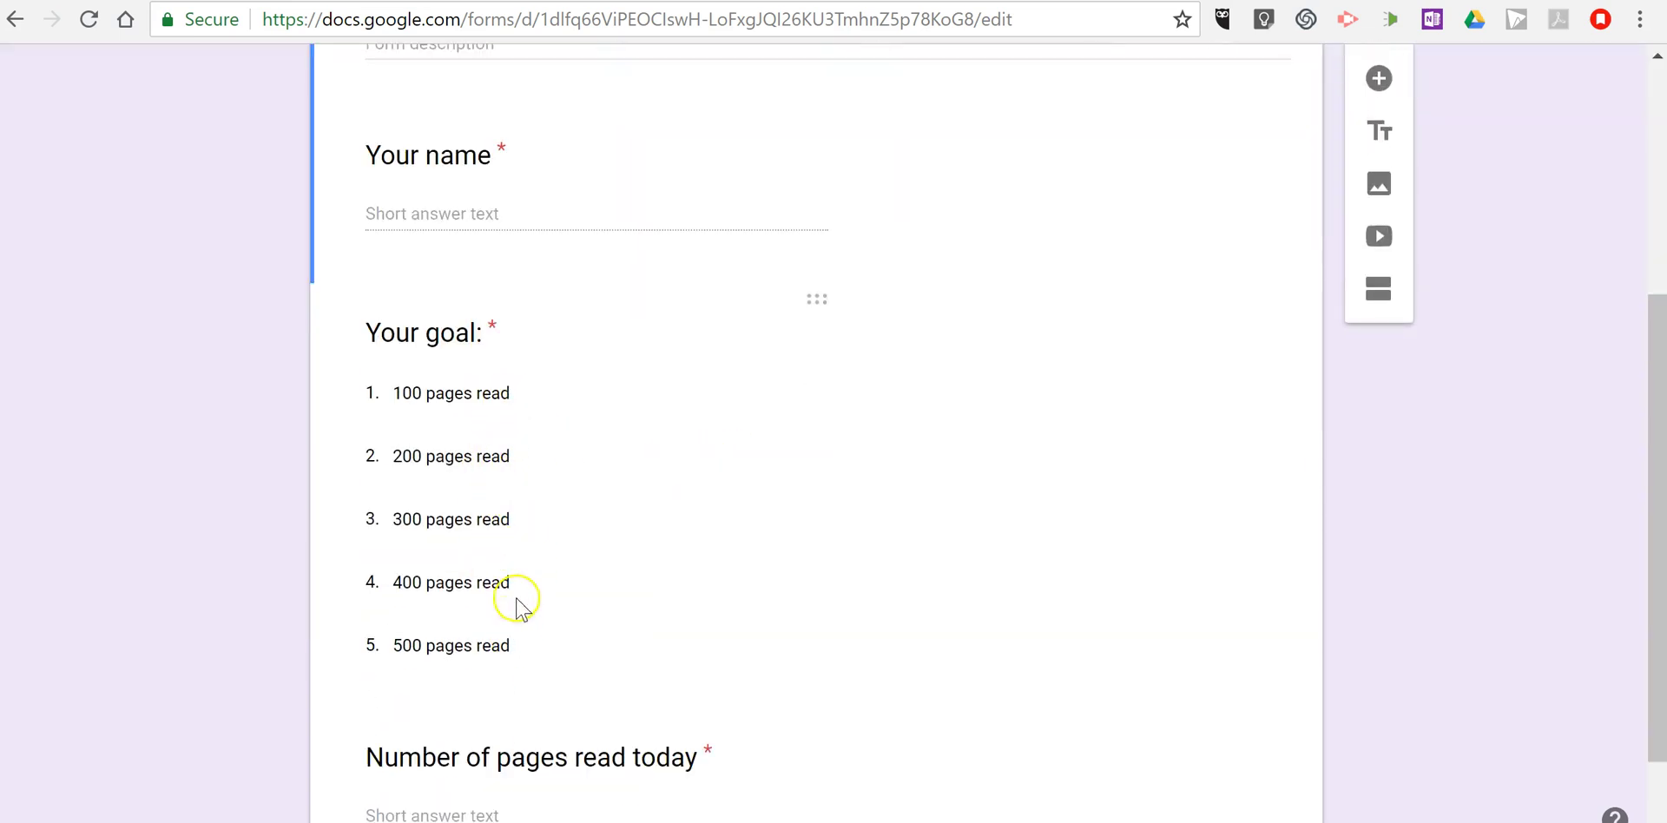
pyautogui.scroll(-2, 555, 547)
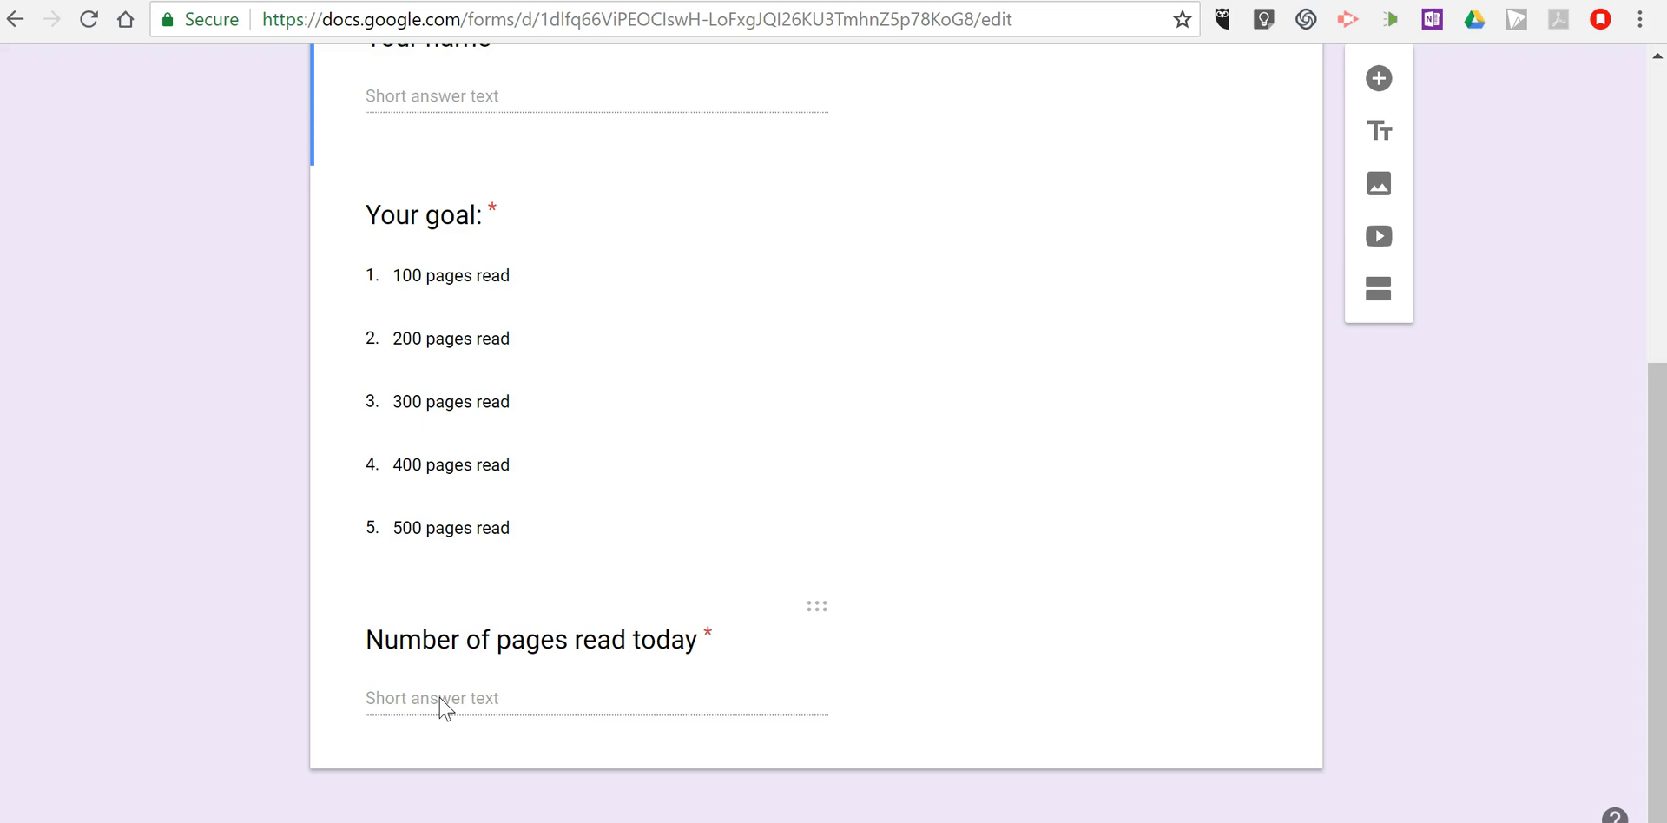
pyautogui.scroll(2, 596, 617)
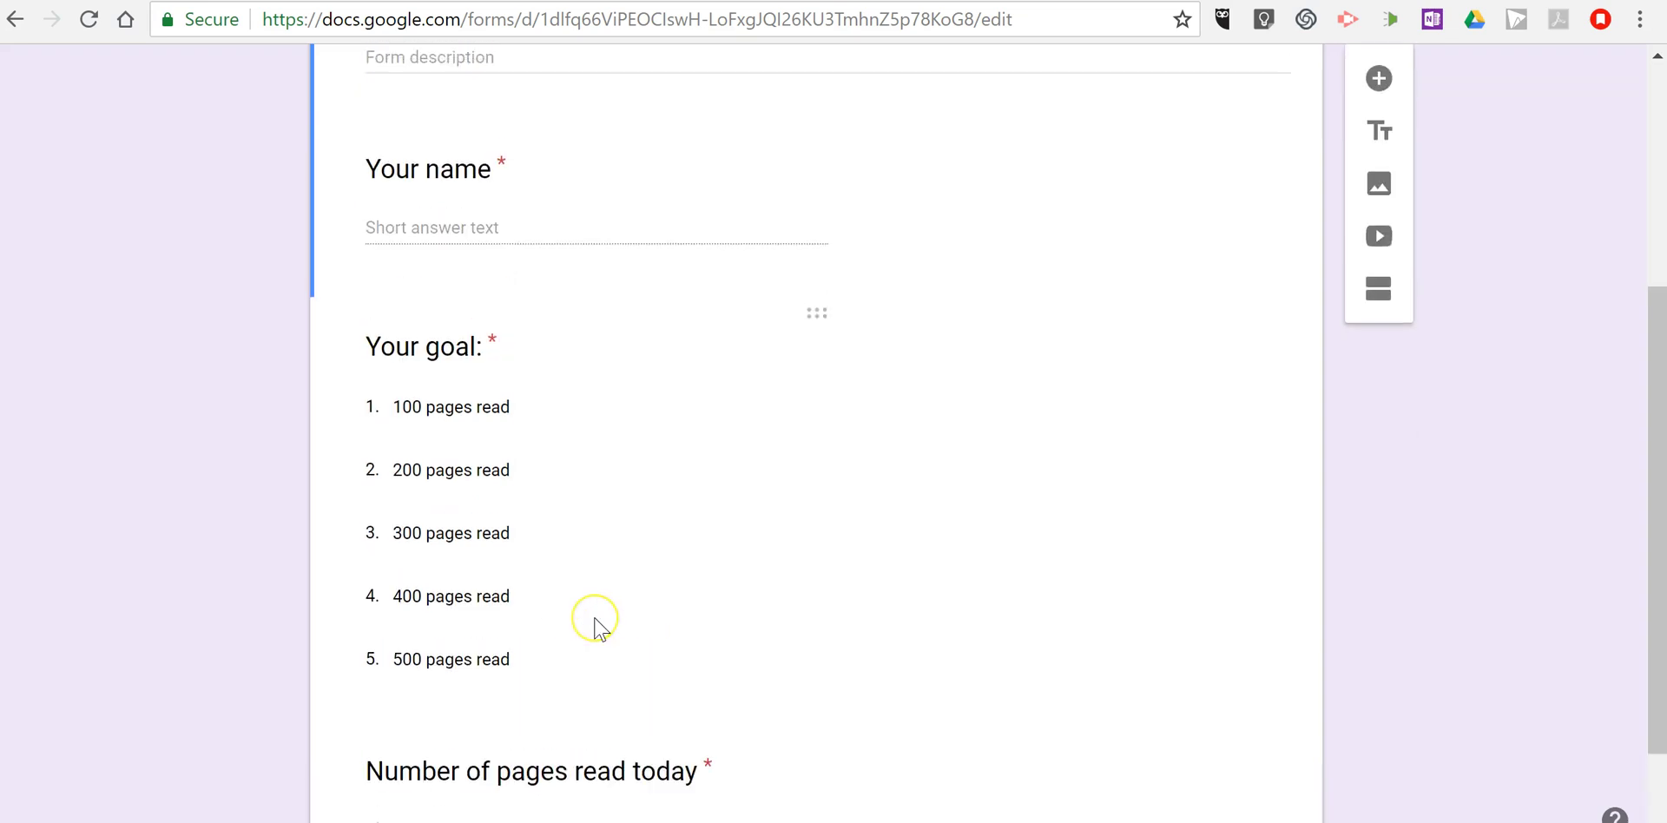
pyautogui.scroll(5, 595, 625)
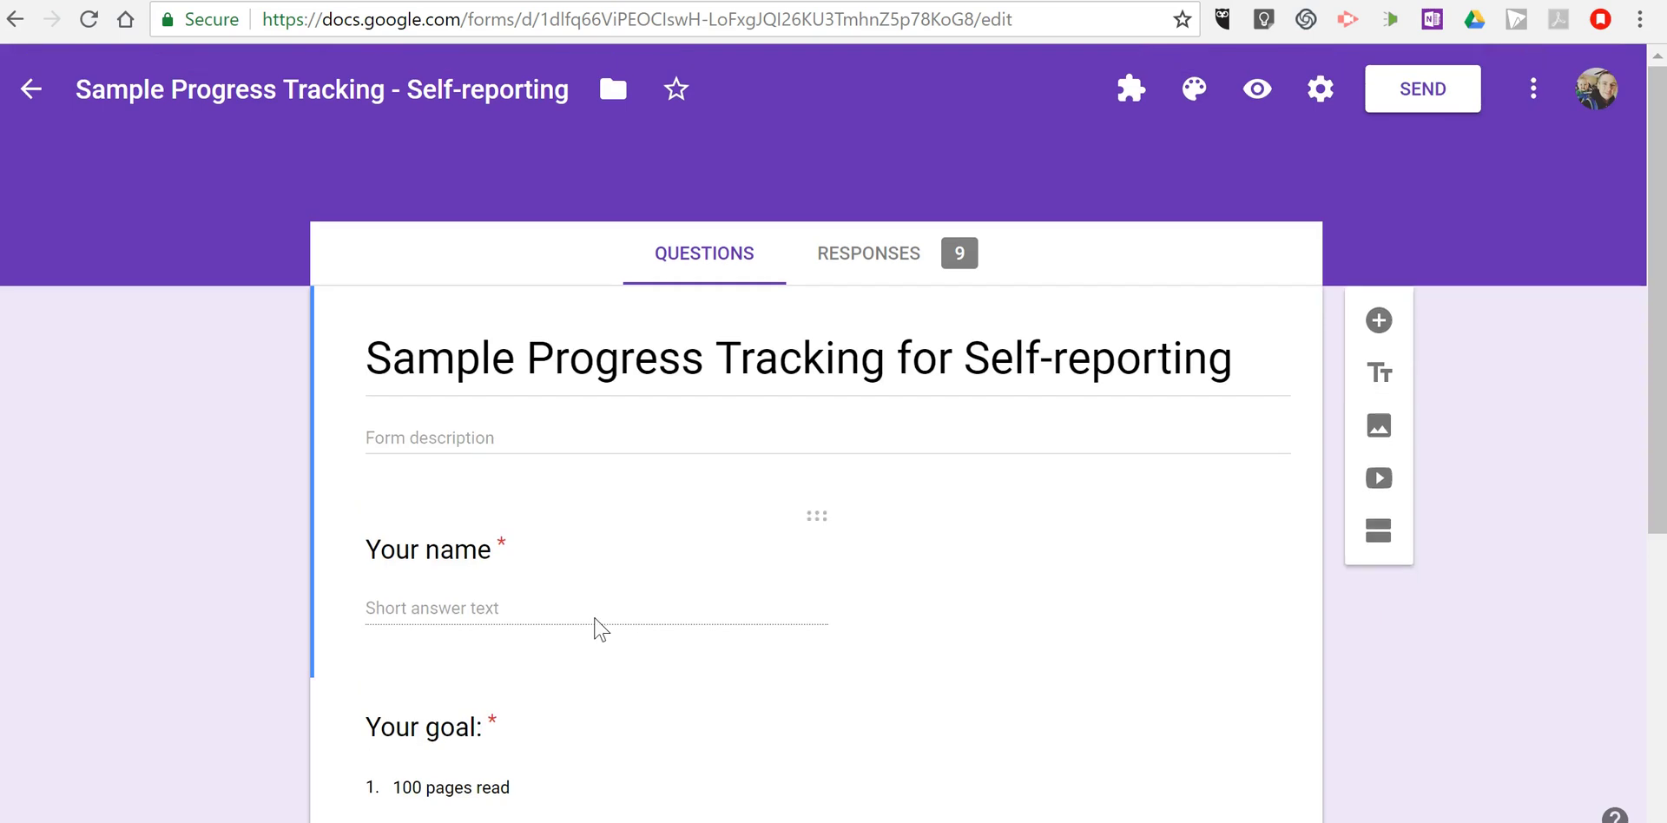
pyautogui.click(897, 259)
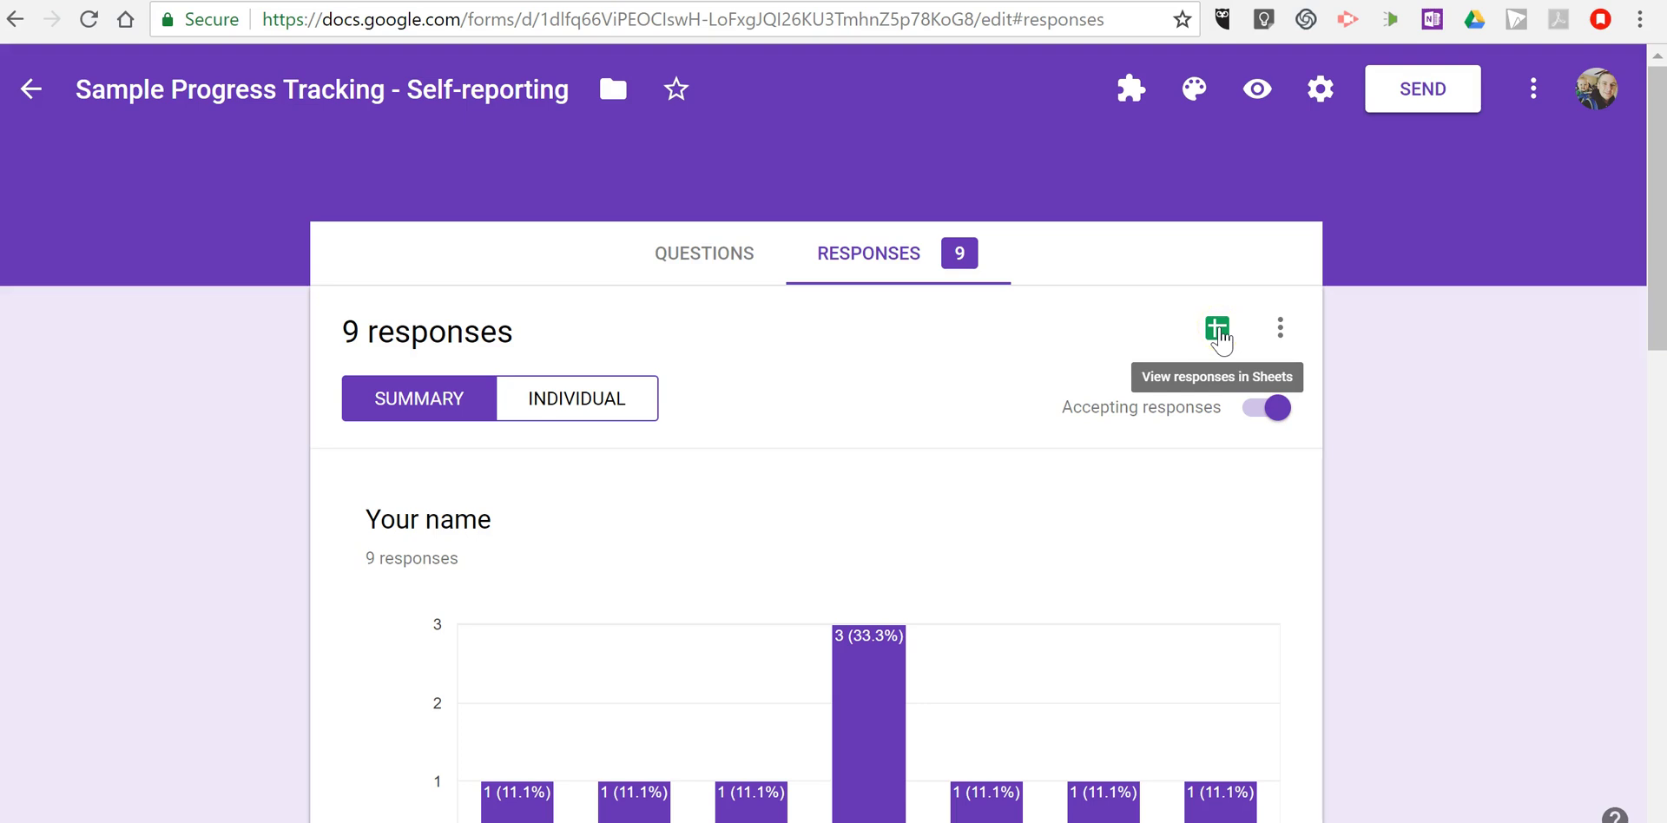
# Open the linked responses spreadsheet in Google Sheets
pyautogui.click(1217, 330)
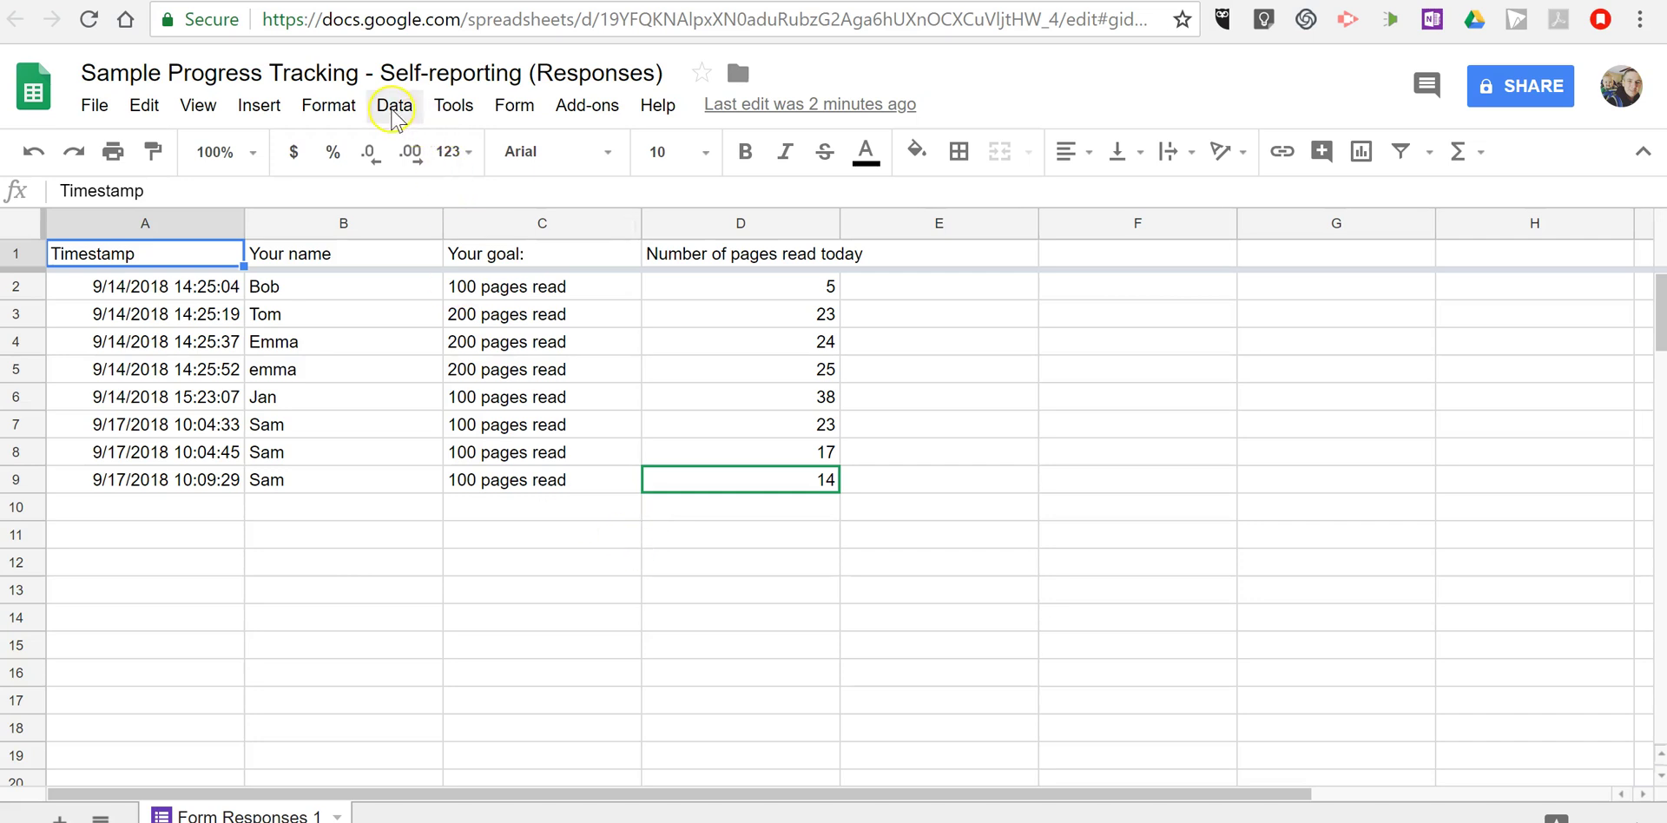
# Insert a pivot table with rows Your name, Your goal:, and Number of pages read today
pyautogui.click(395, 111)
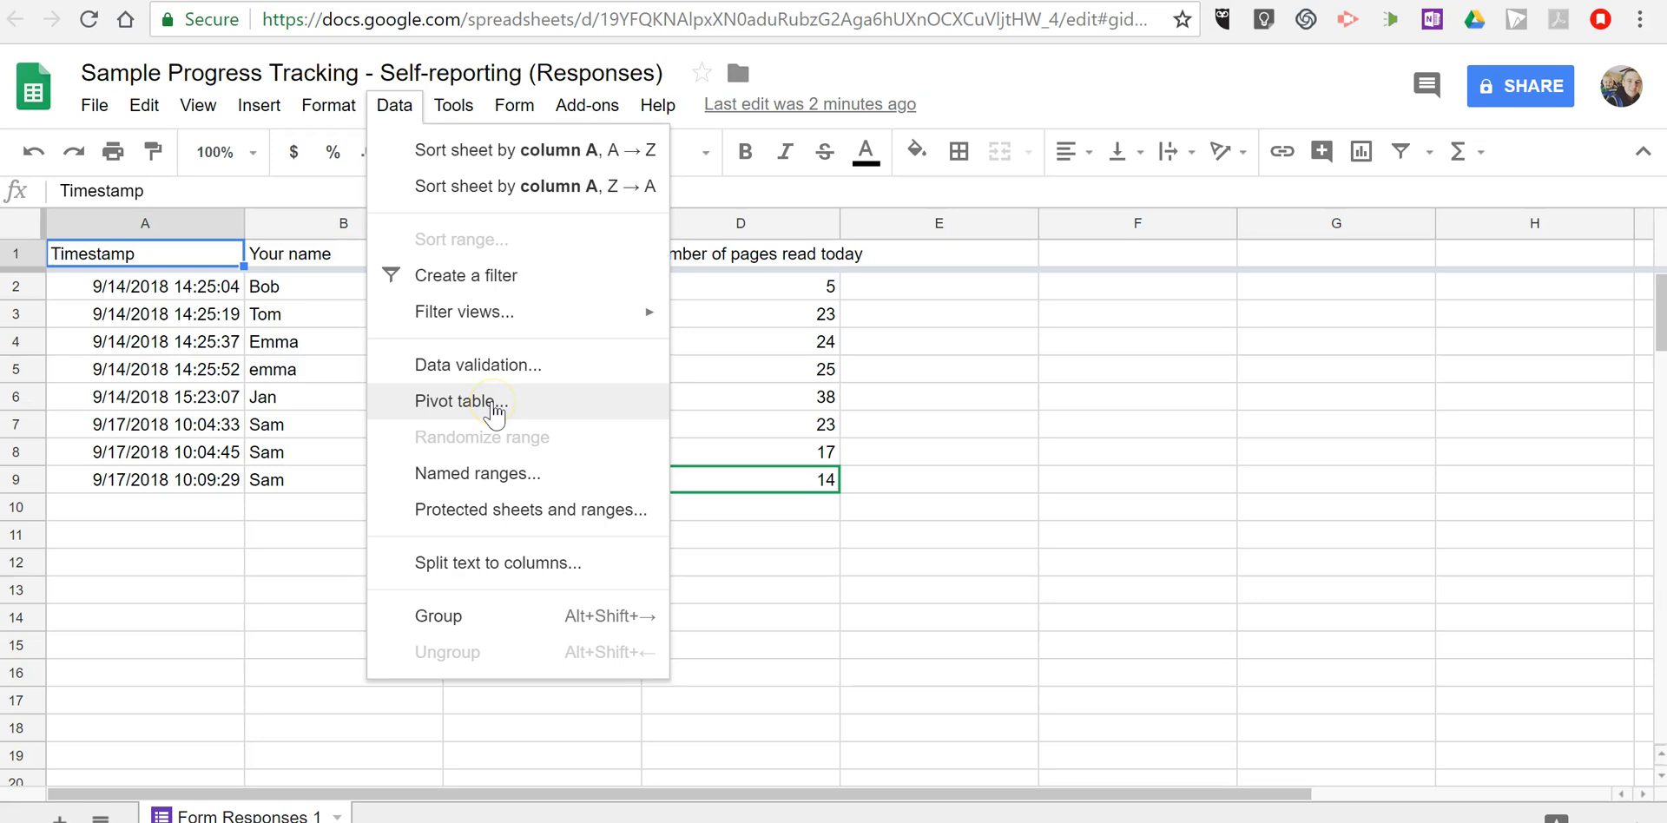
pyautogui.click(493, 407)
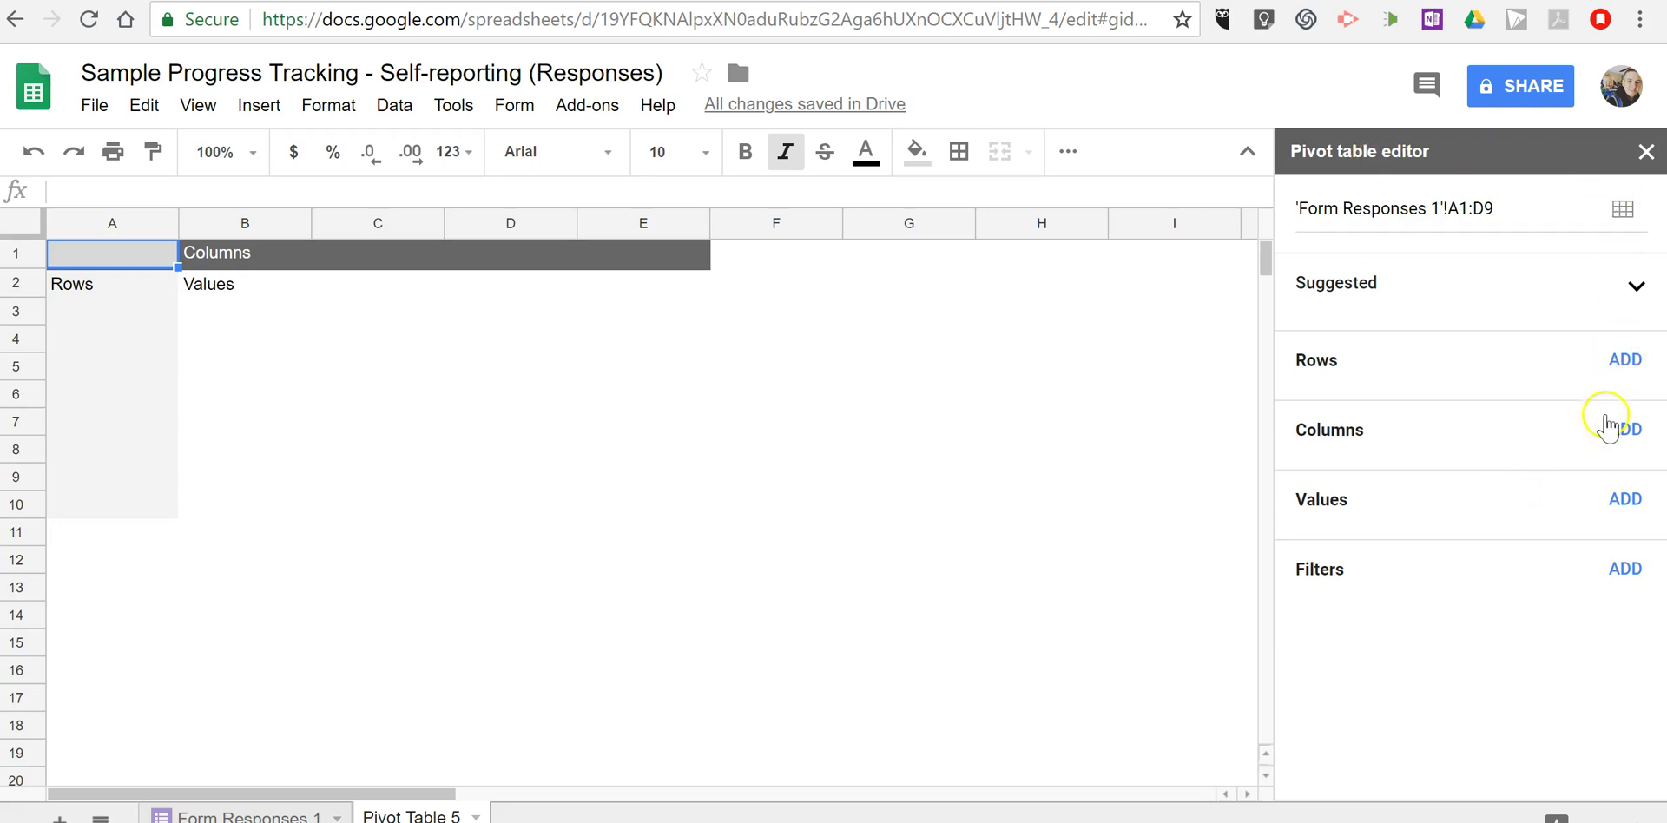
pyautogui.click(1625, 363)
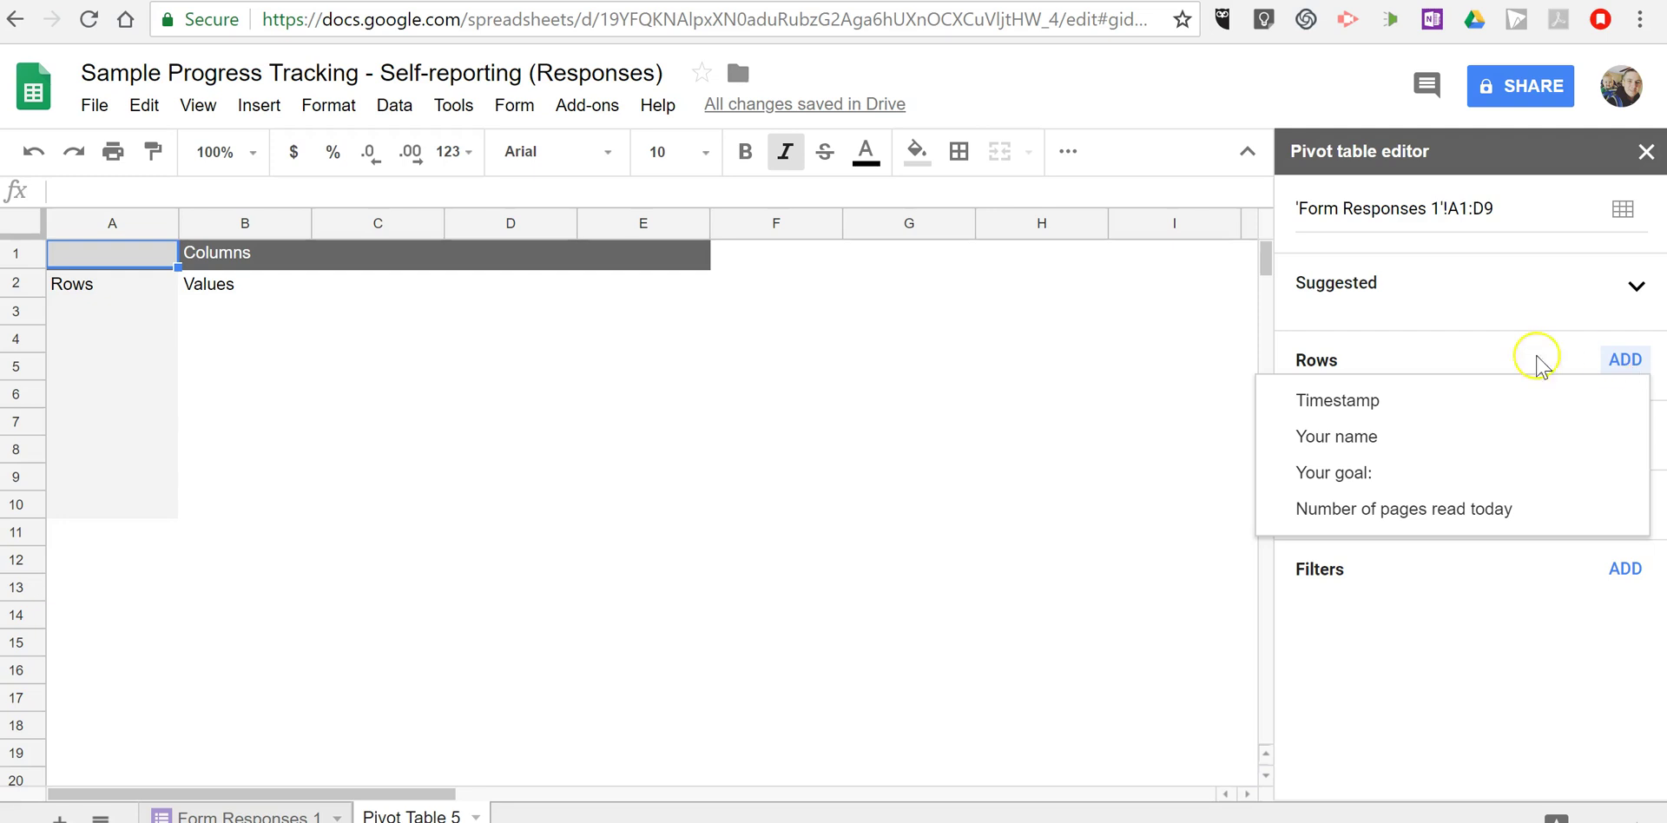
pyautogui.click(1341, 438)
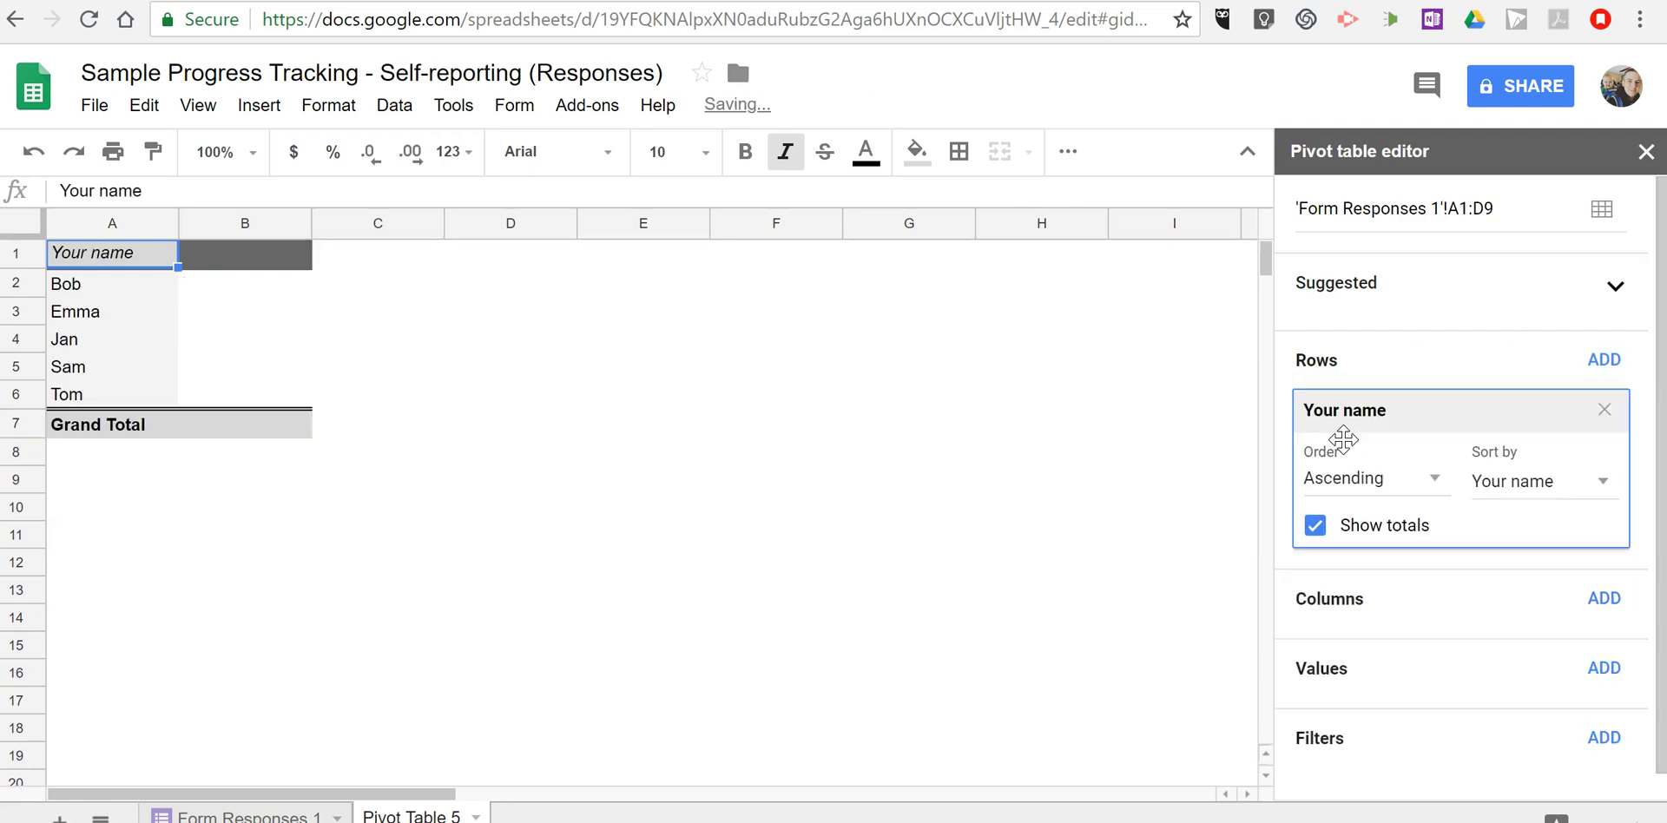
pyautogui.click(1613, 363)
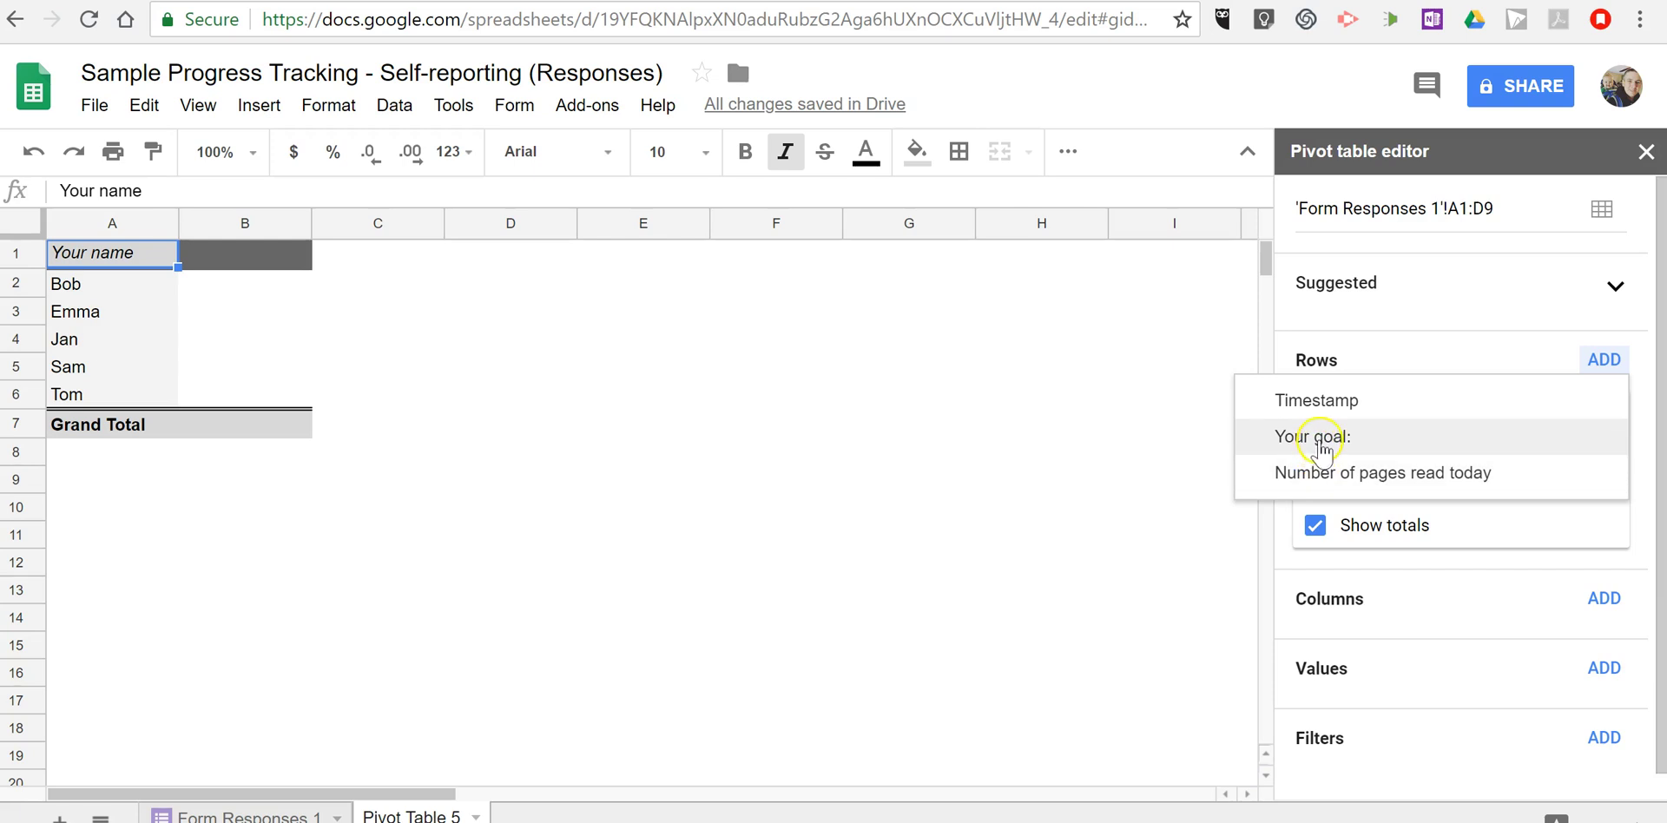
pyautogui.click(1320, 443)
pyautogui.click(1604, 363)
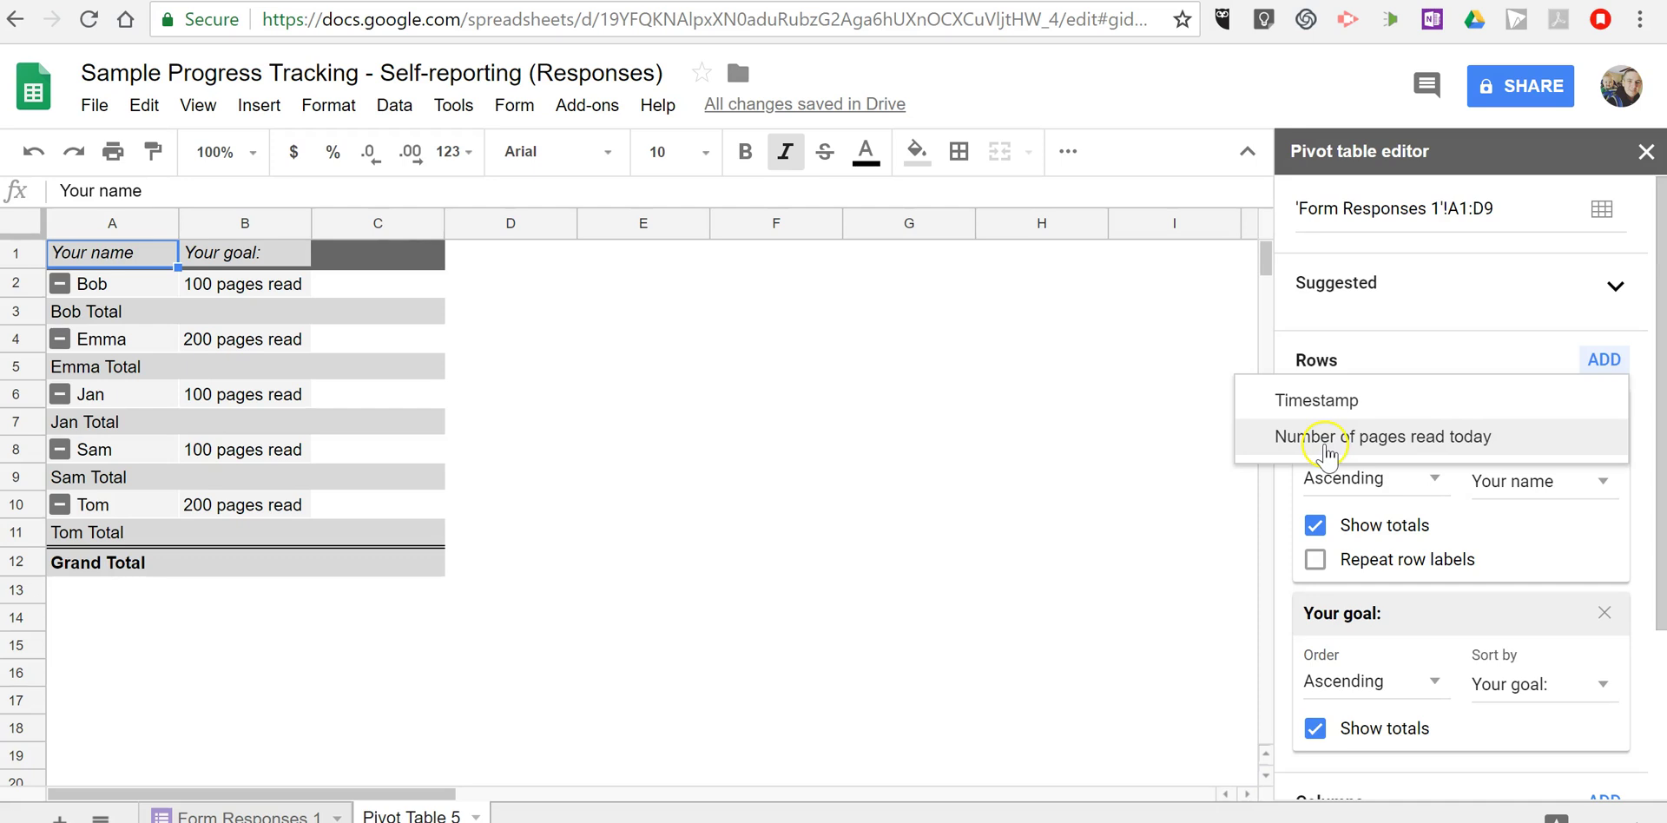
pyautogui.click(1324, 437)
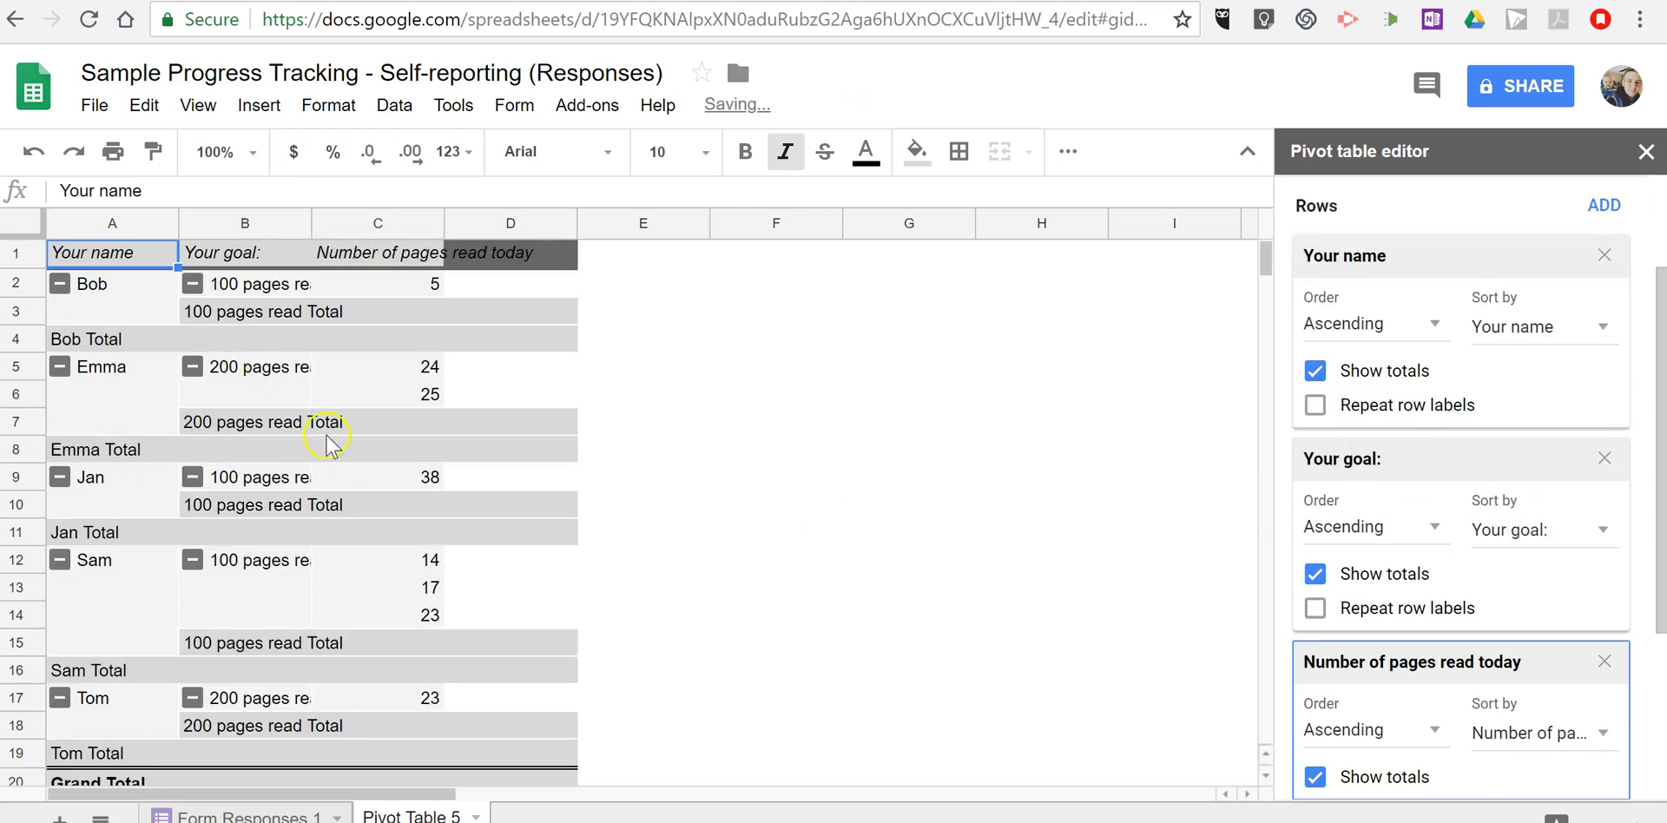
# Add Number of pages read today as a SUM value, giving a 169 grand total
pyautogui.scroll(-2, 327, 458)
pyautogui.scroll(2, 328, 476)
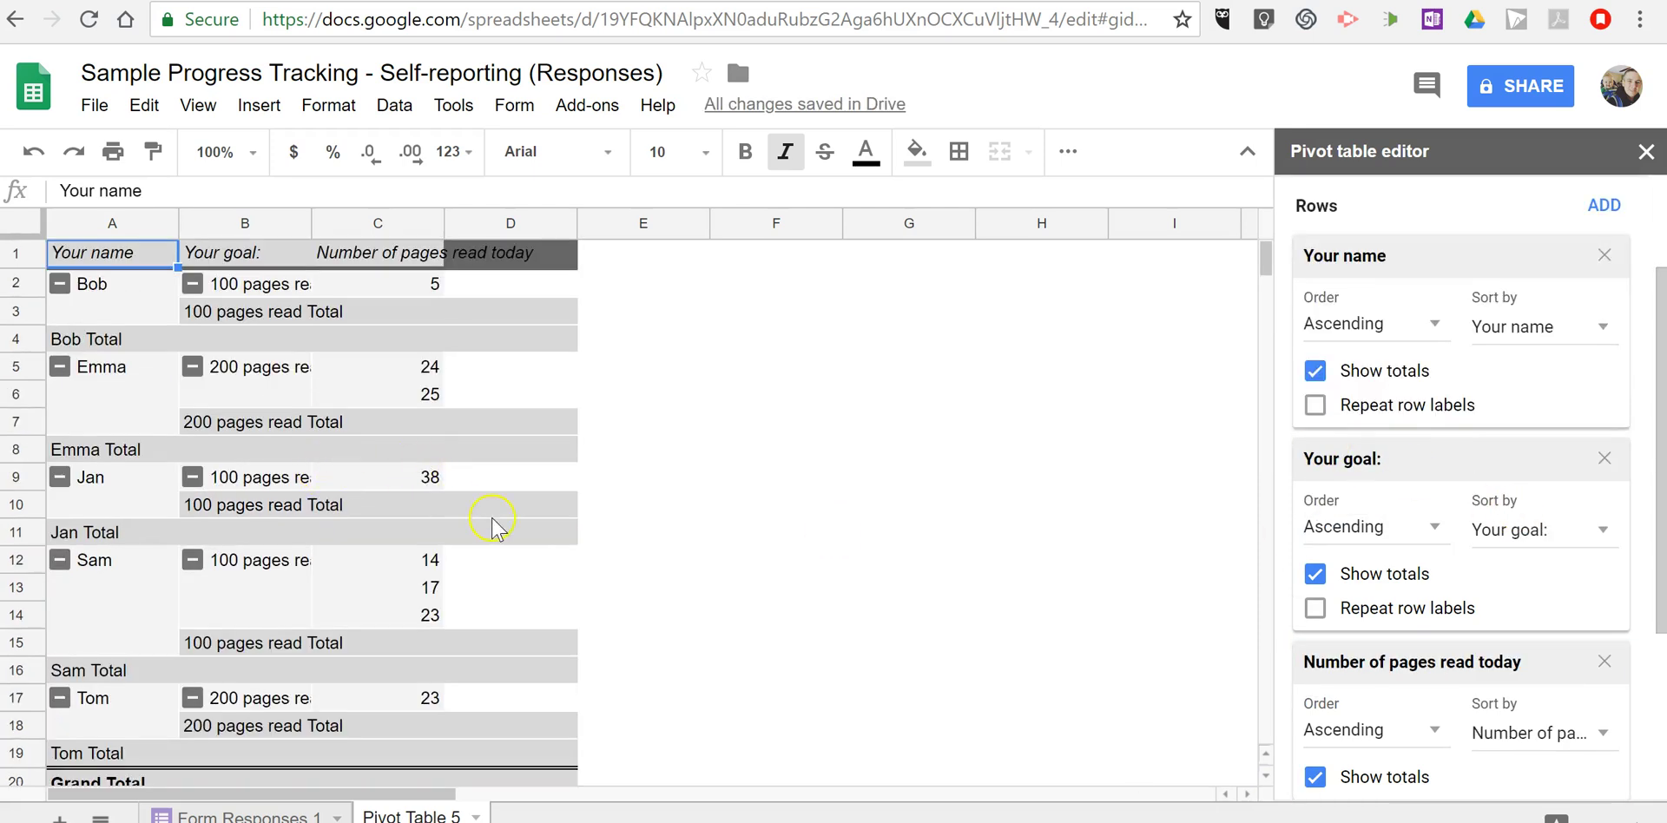
pyautogui.scroll(-2, 1591, 482)
pyautogui.scroll(-2, 1592, 482)
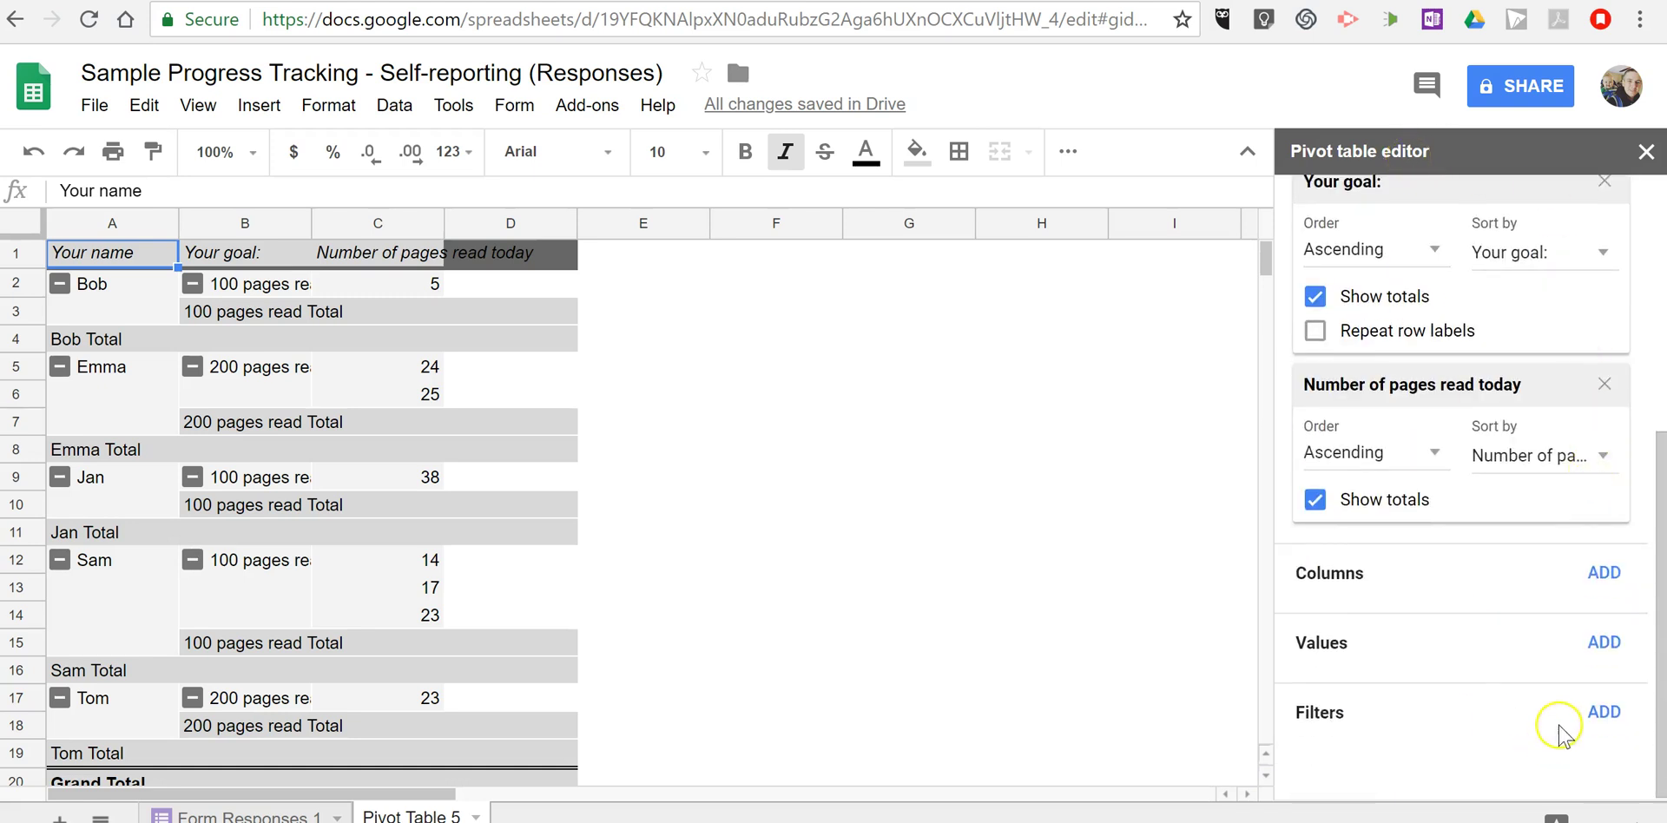
pyautogui.click(1605, 646)
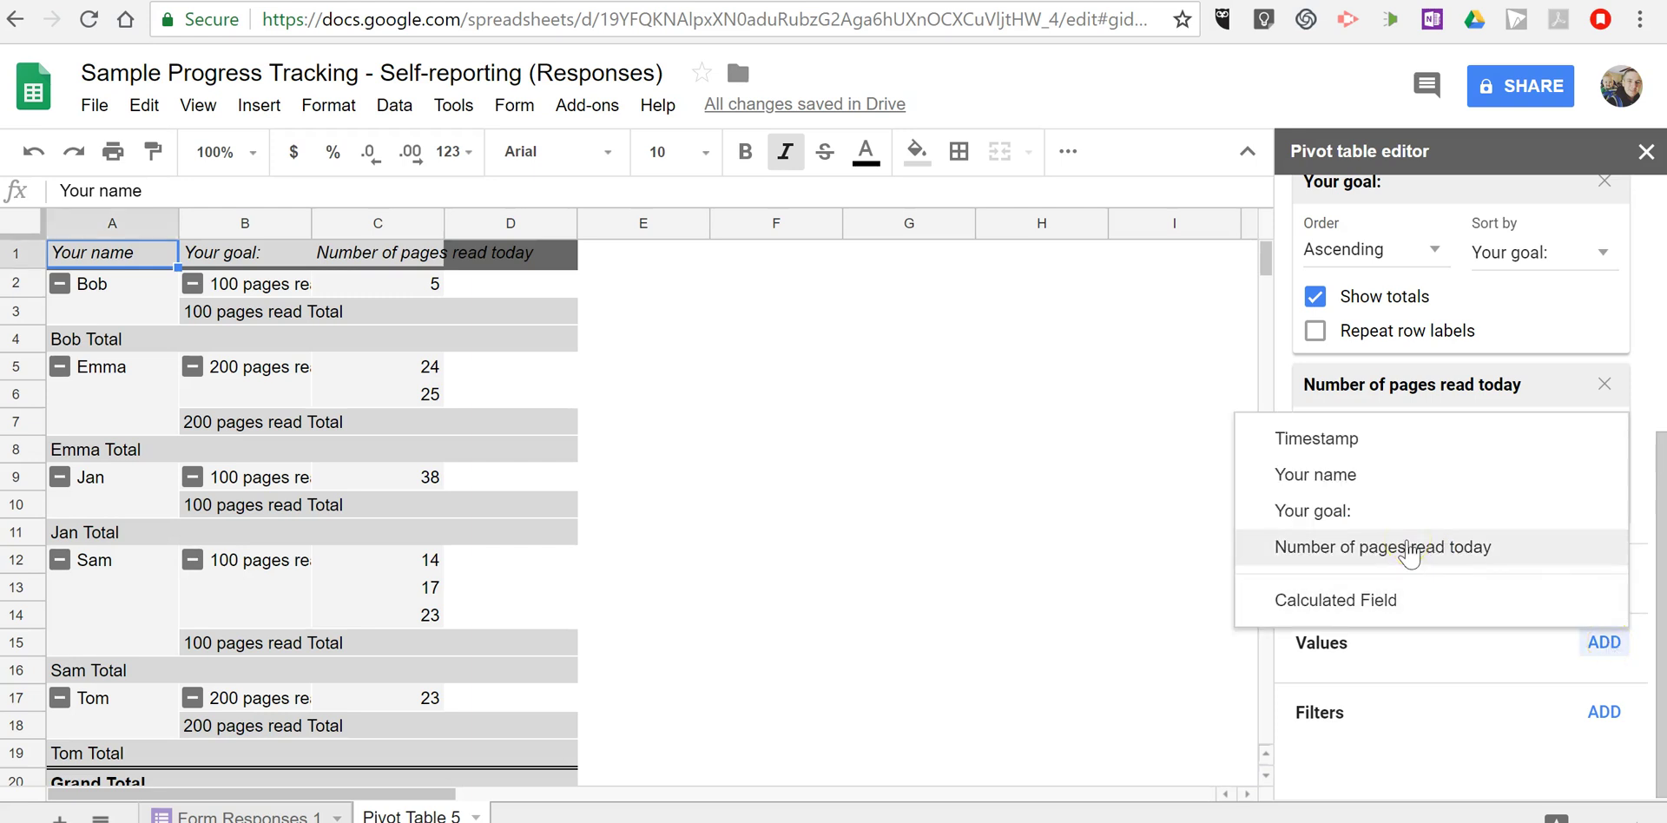
pyautogui.click(1408, 549)
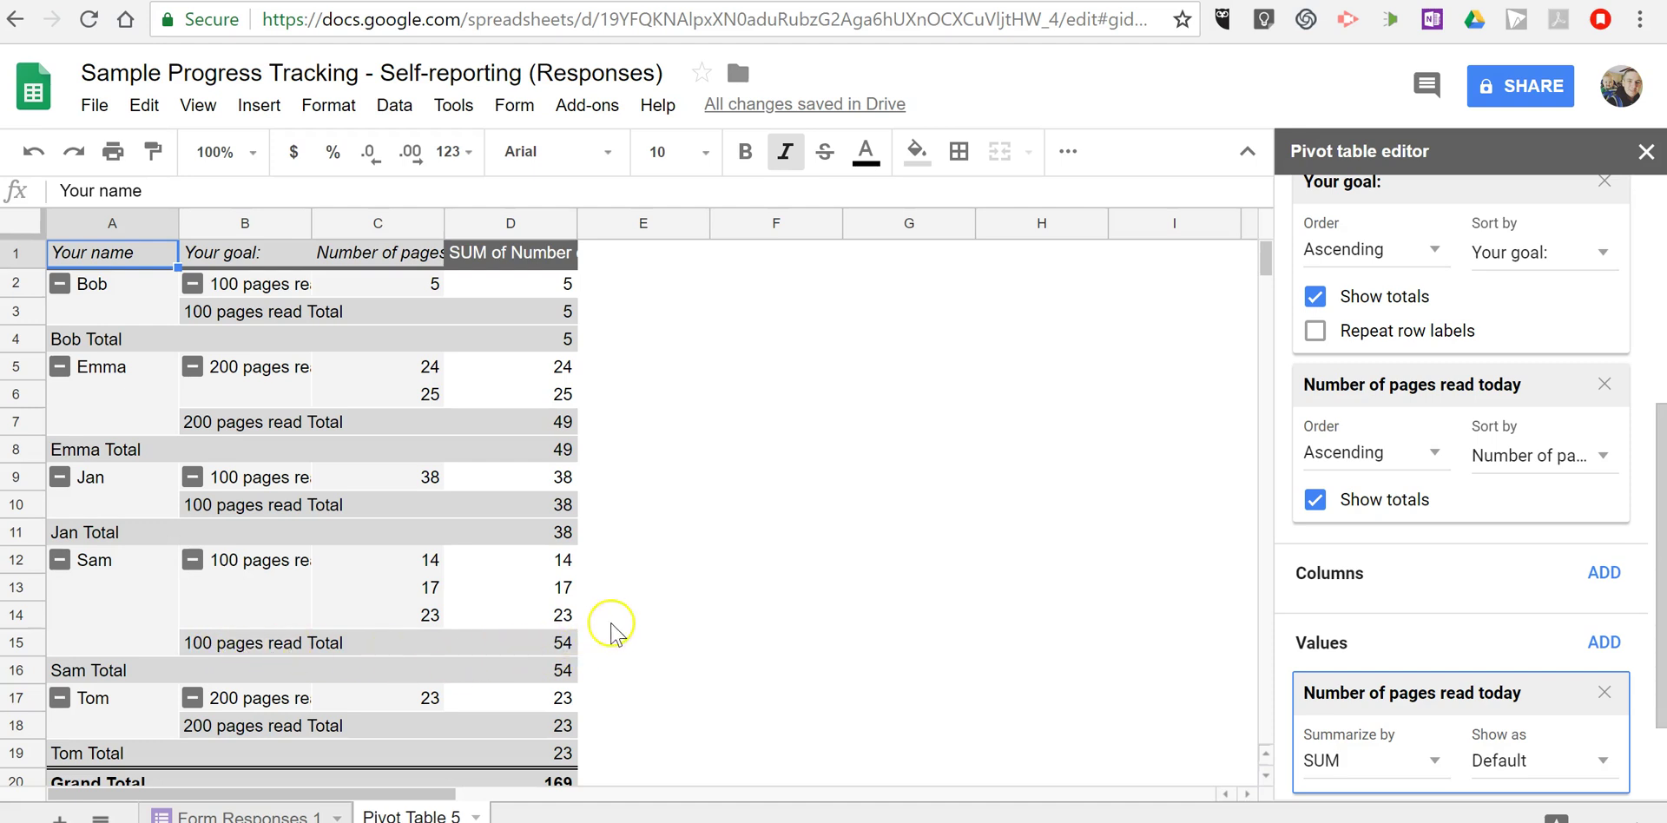
pyautogui.scroll(-2, 717, 669)
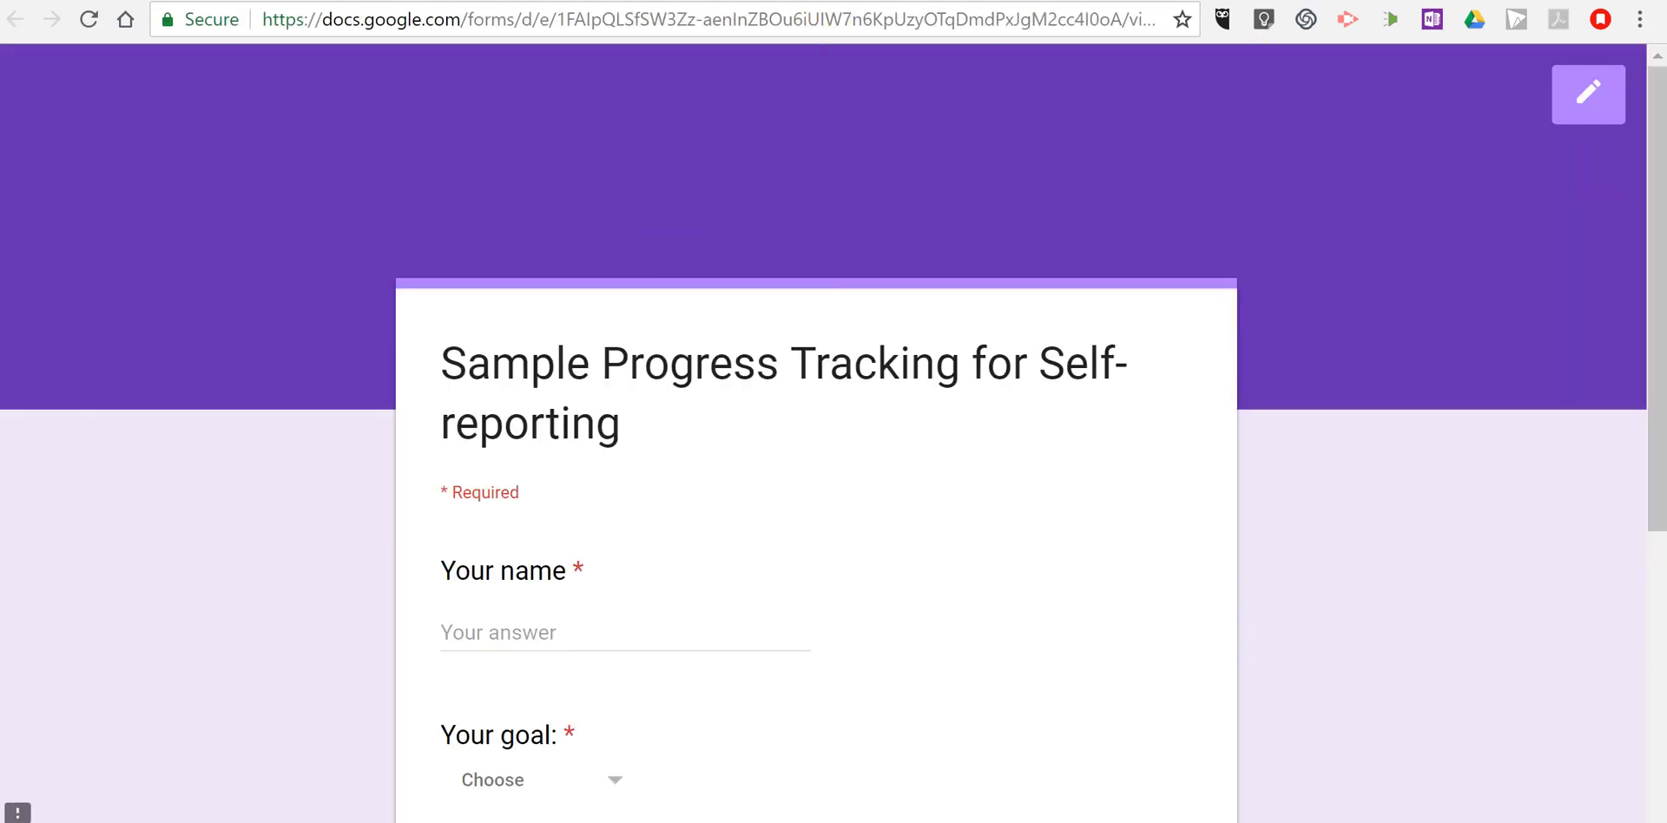
# Compare Form Responses 1 against Pivot Table 5, then return to the self-reporting form
pyautogui.click(781, 2)
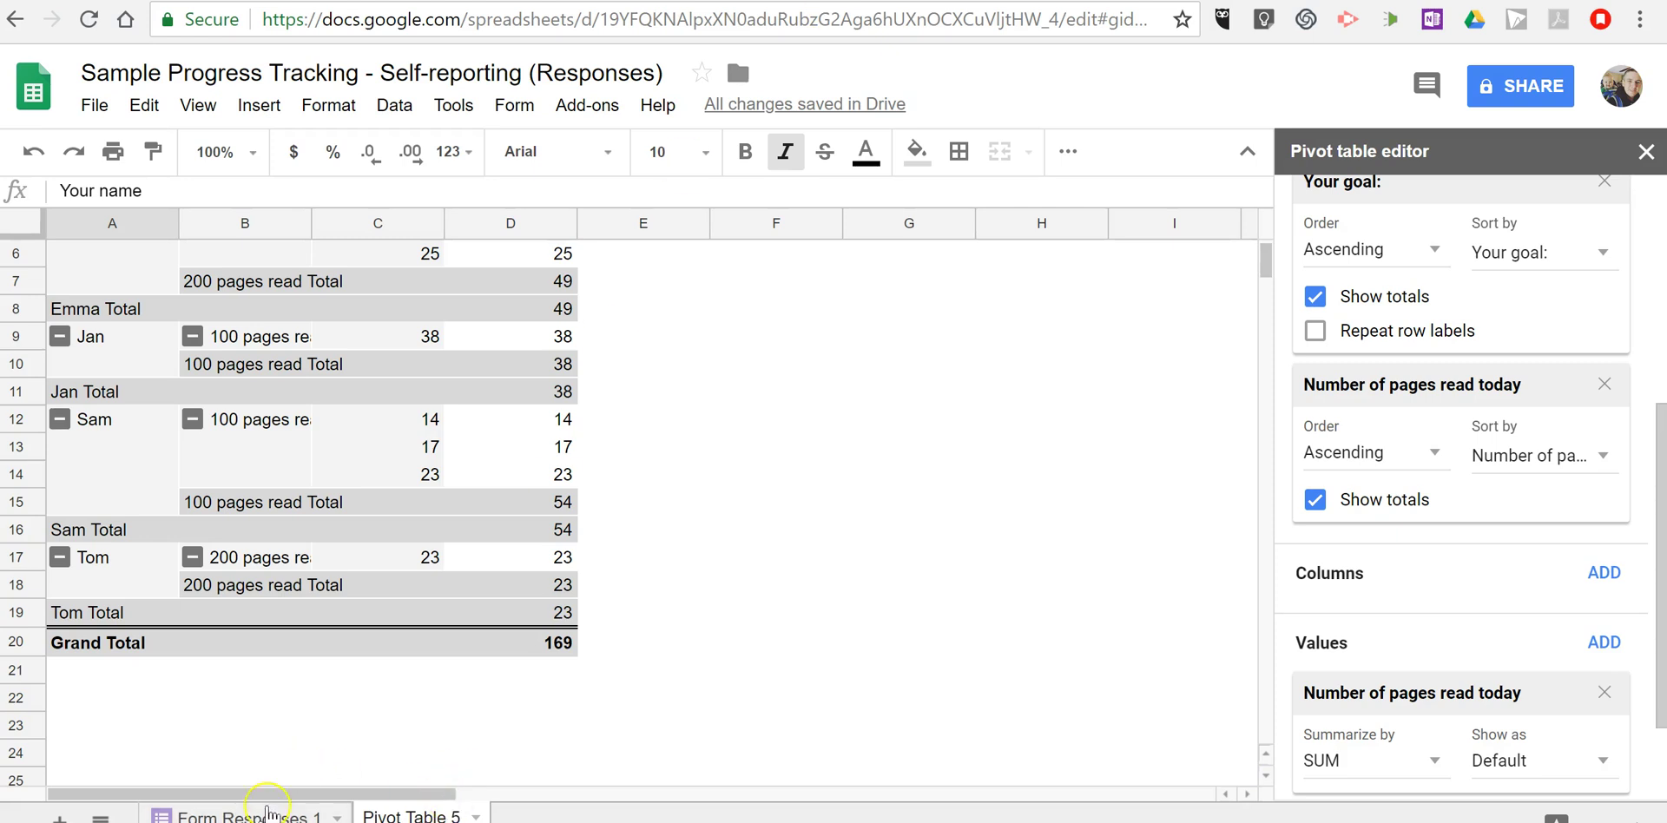
pyautogui.click(267, 815)
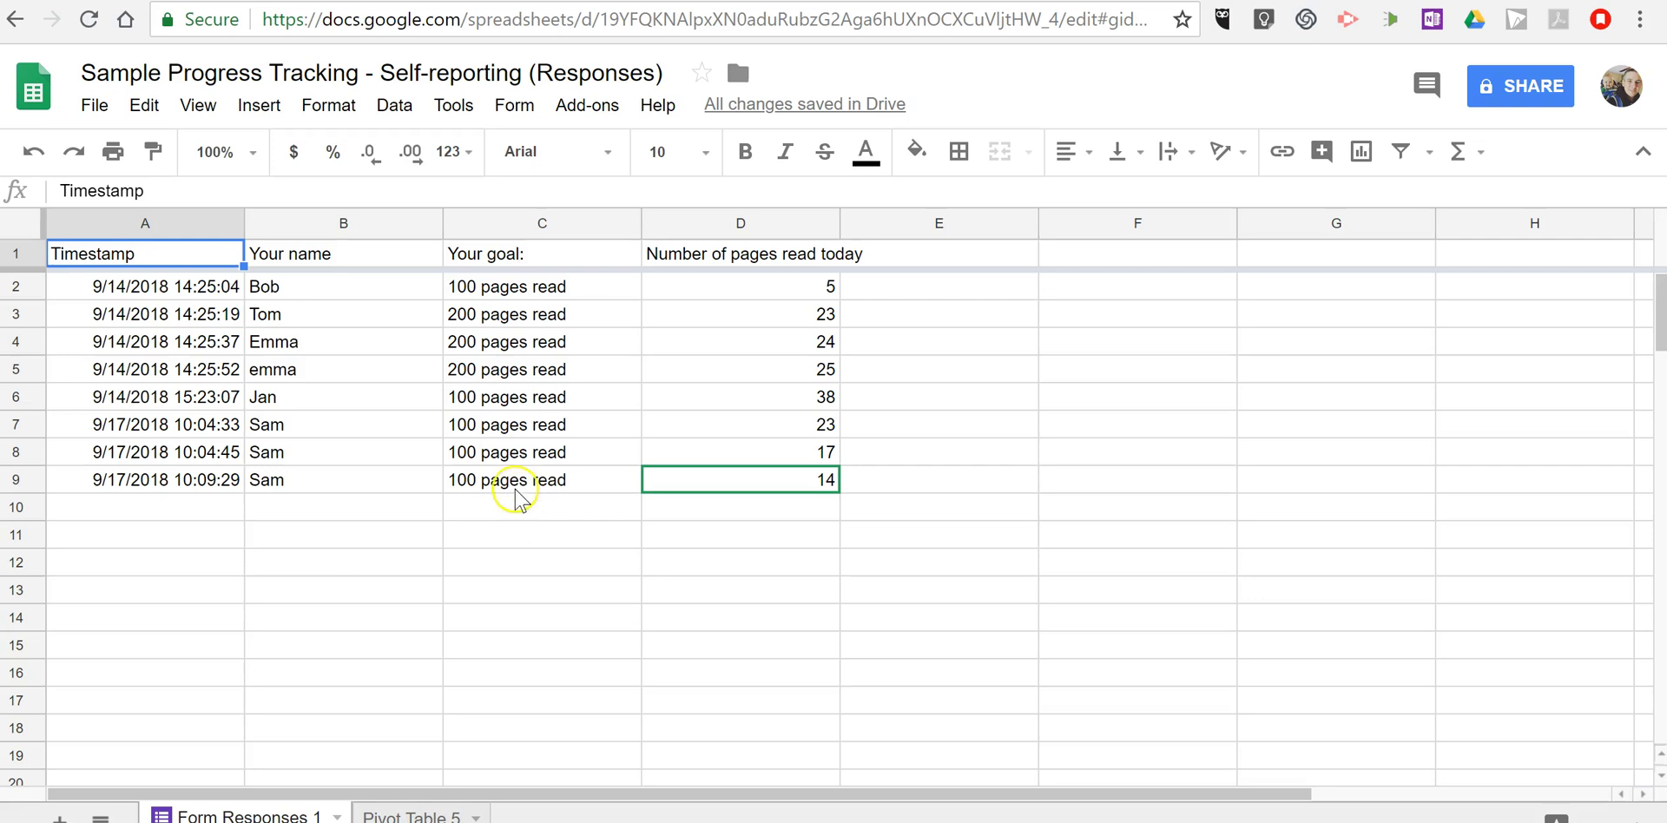
pyautogui.click(419, 807)
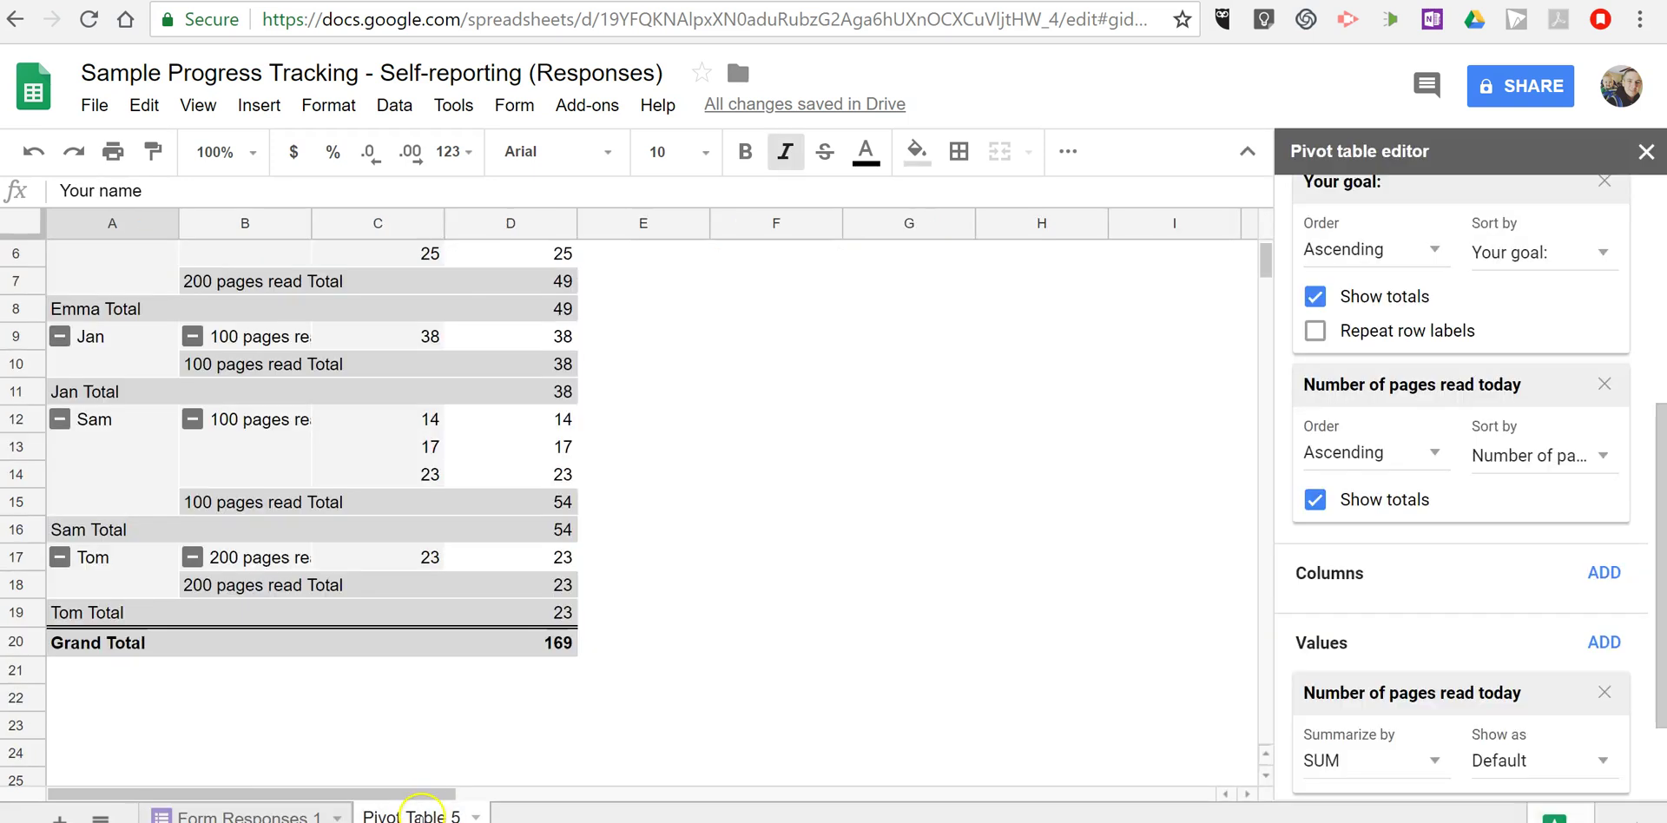
pyautogui.scroll(5, 1433, 649)
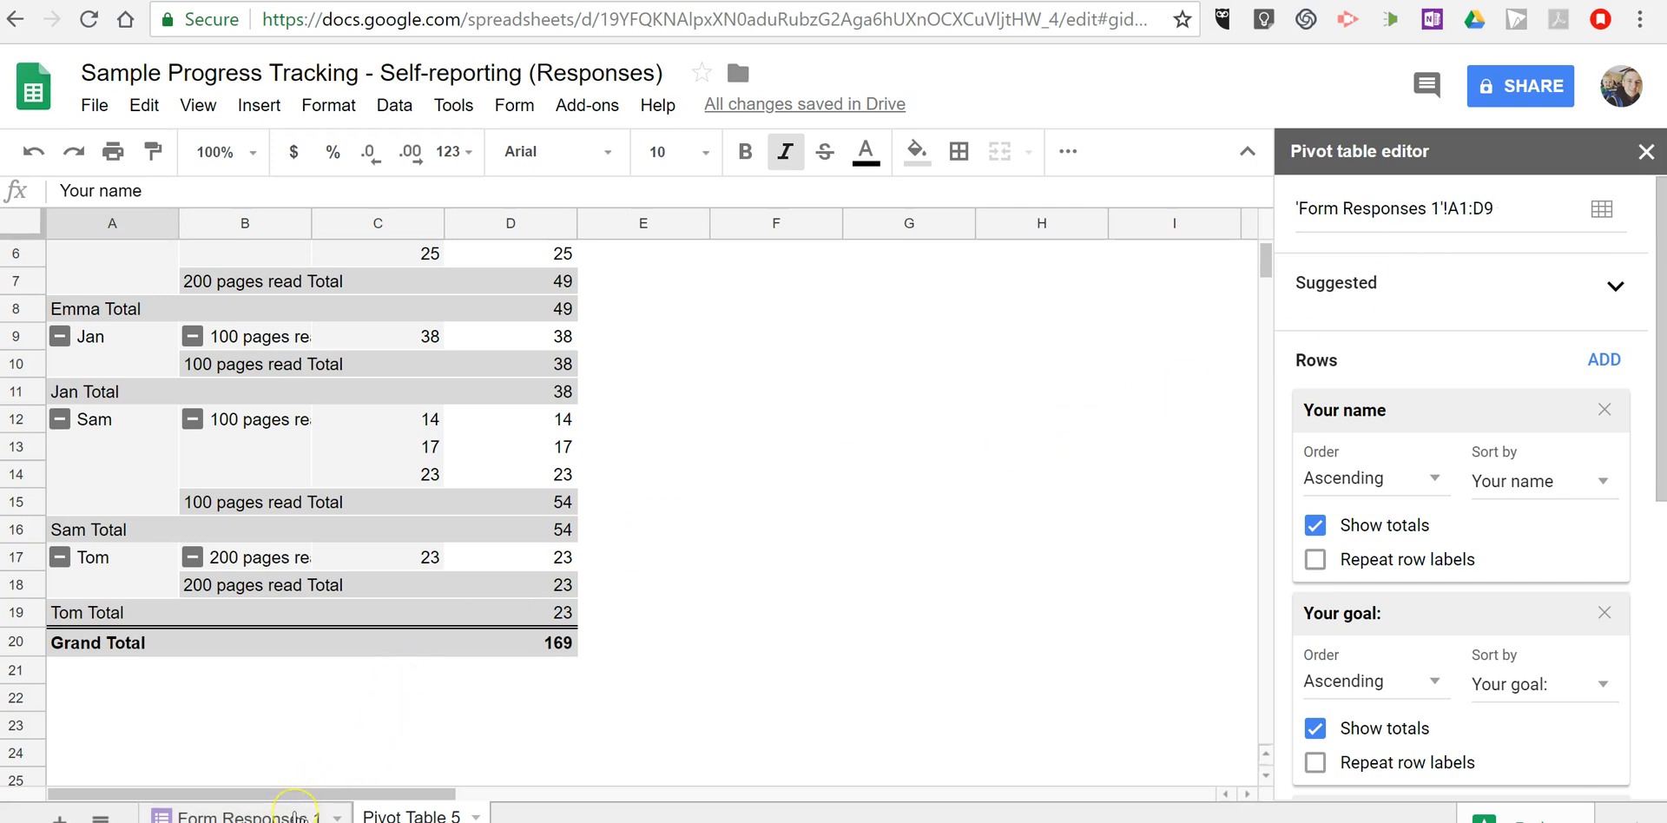
pyautogui.click(295, 816)
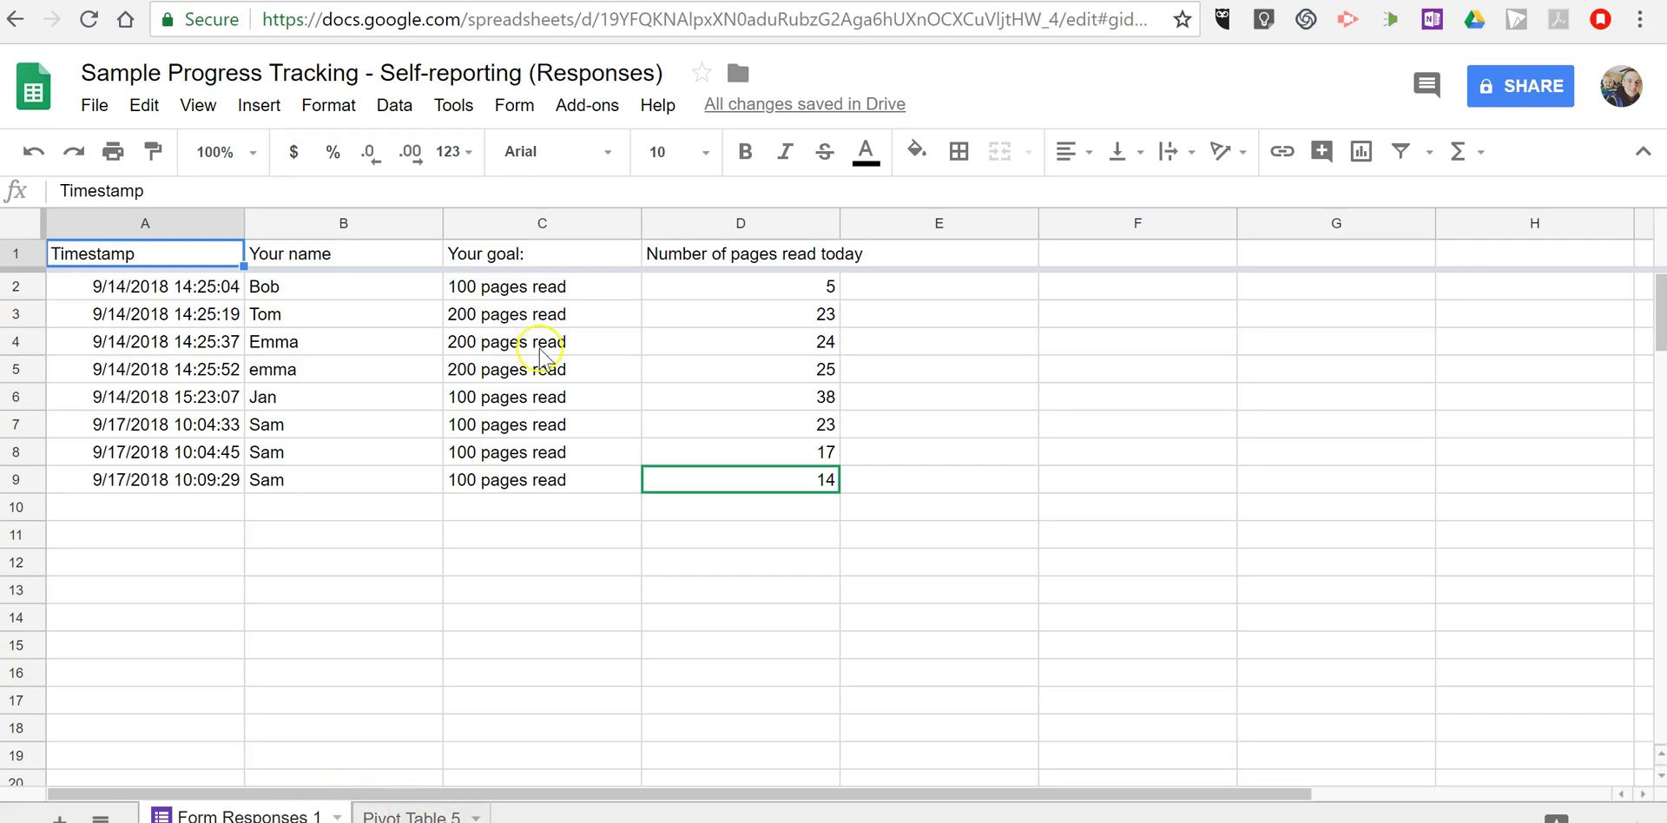
pyautogui.hotkey('ctrl', 'Tab')
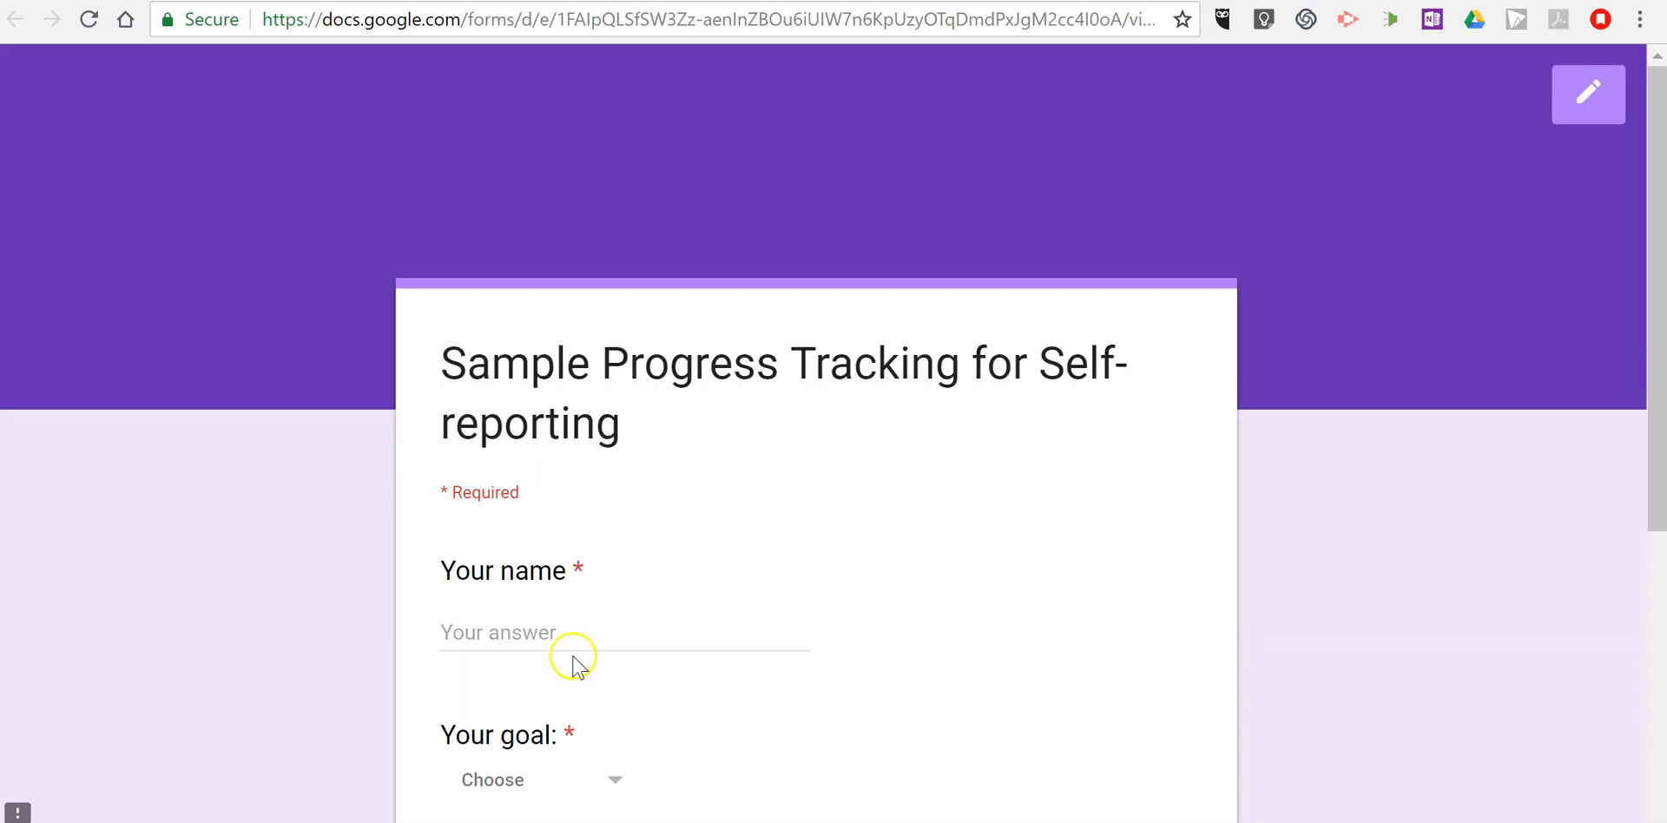
# Submit a response with the student's name, goal 200 pages read, and 27 pages read today
pyautogui.click(550, 511)
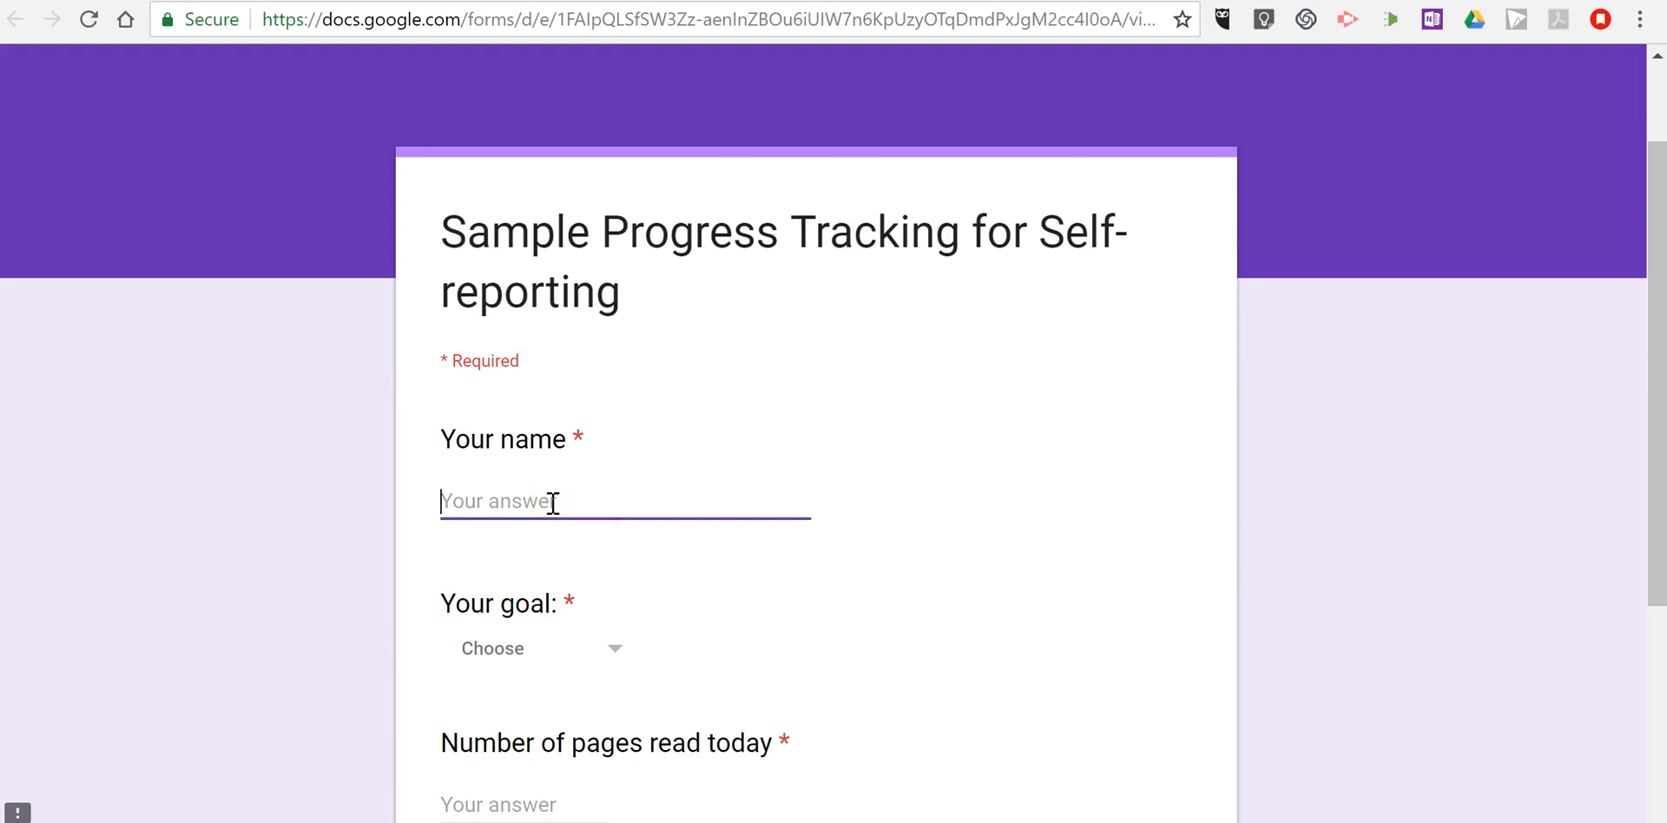
pyautogui.write('Emma')
pyautogui.click(580, 664)
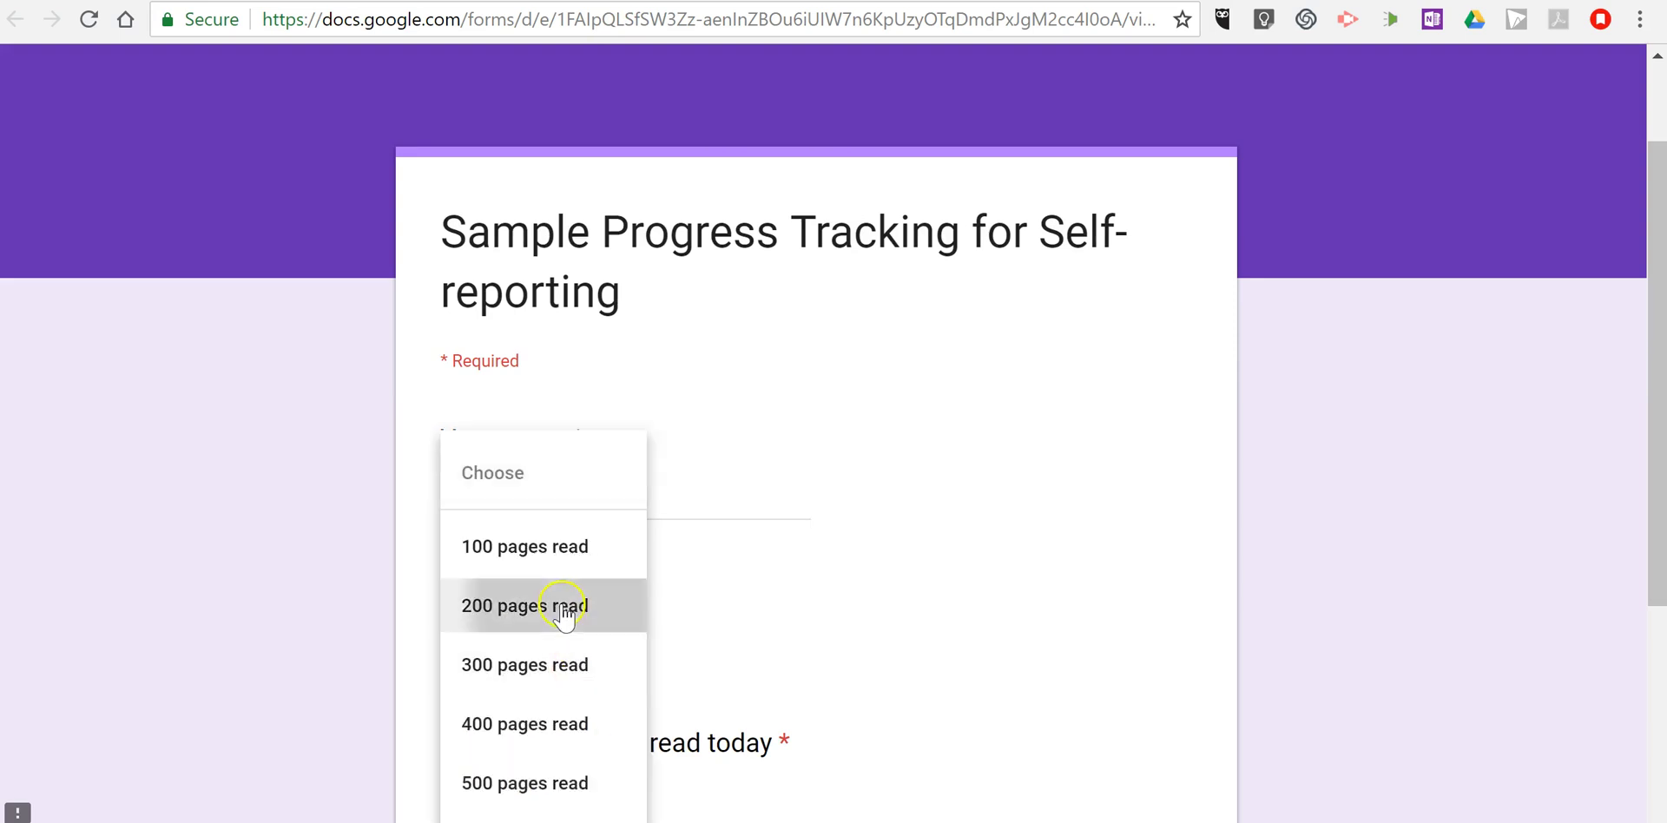
pyautogui.click(550, 602)
pyautogui.scroll(-3, 870, 597)
pyautogui.click(519, 539)
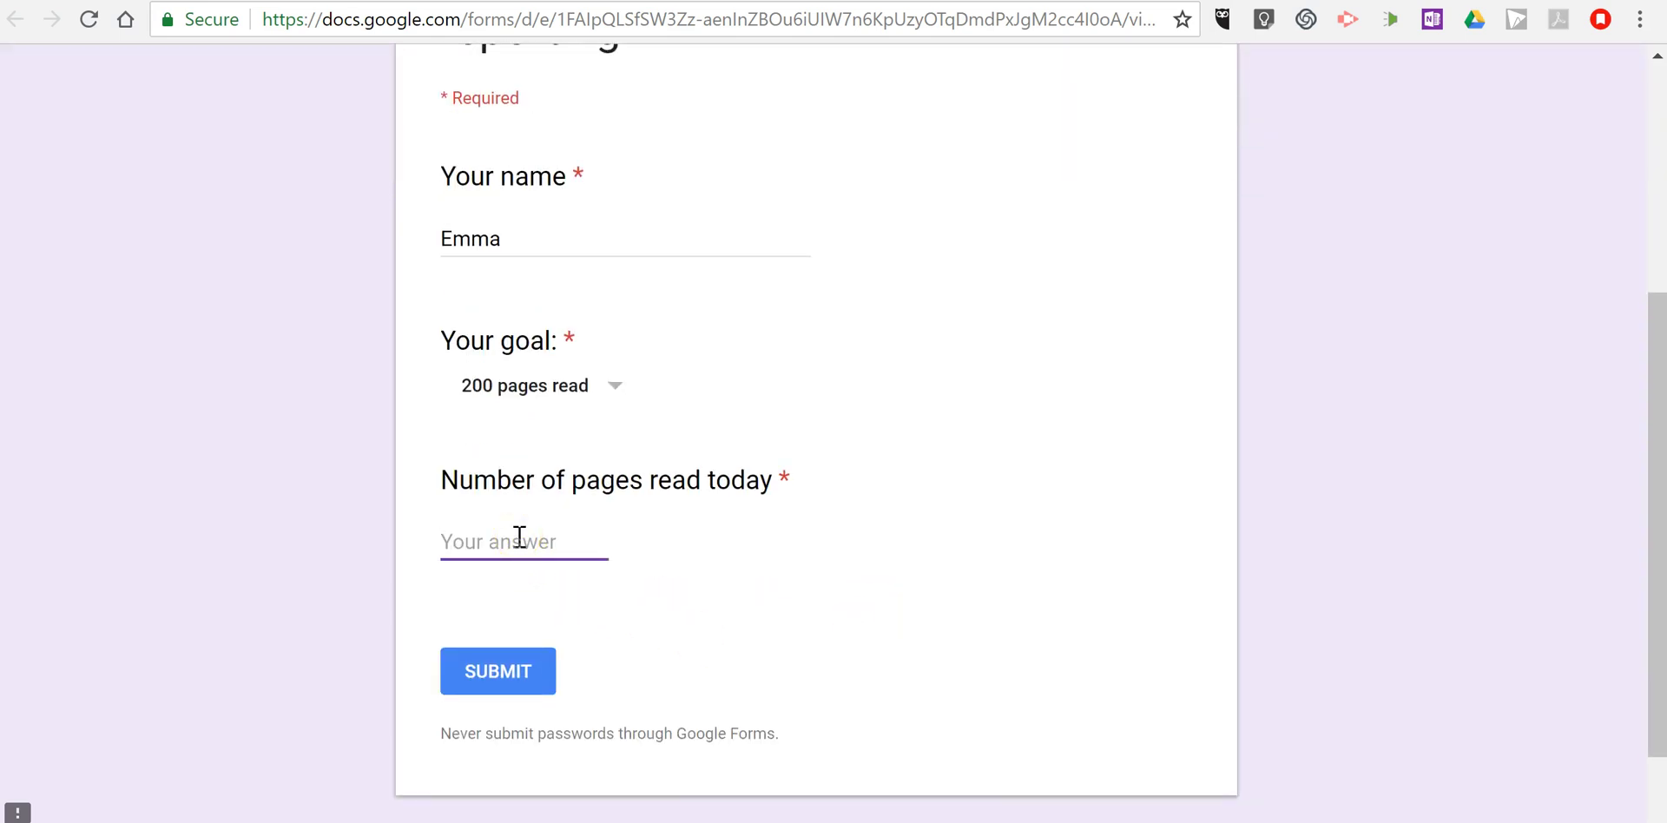
pyautogui.write('27')
pyautogui.click(493, 671)
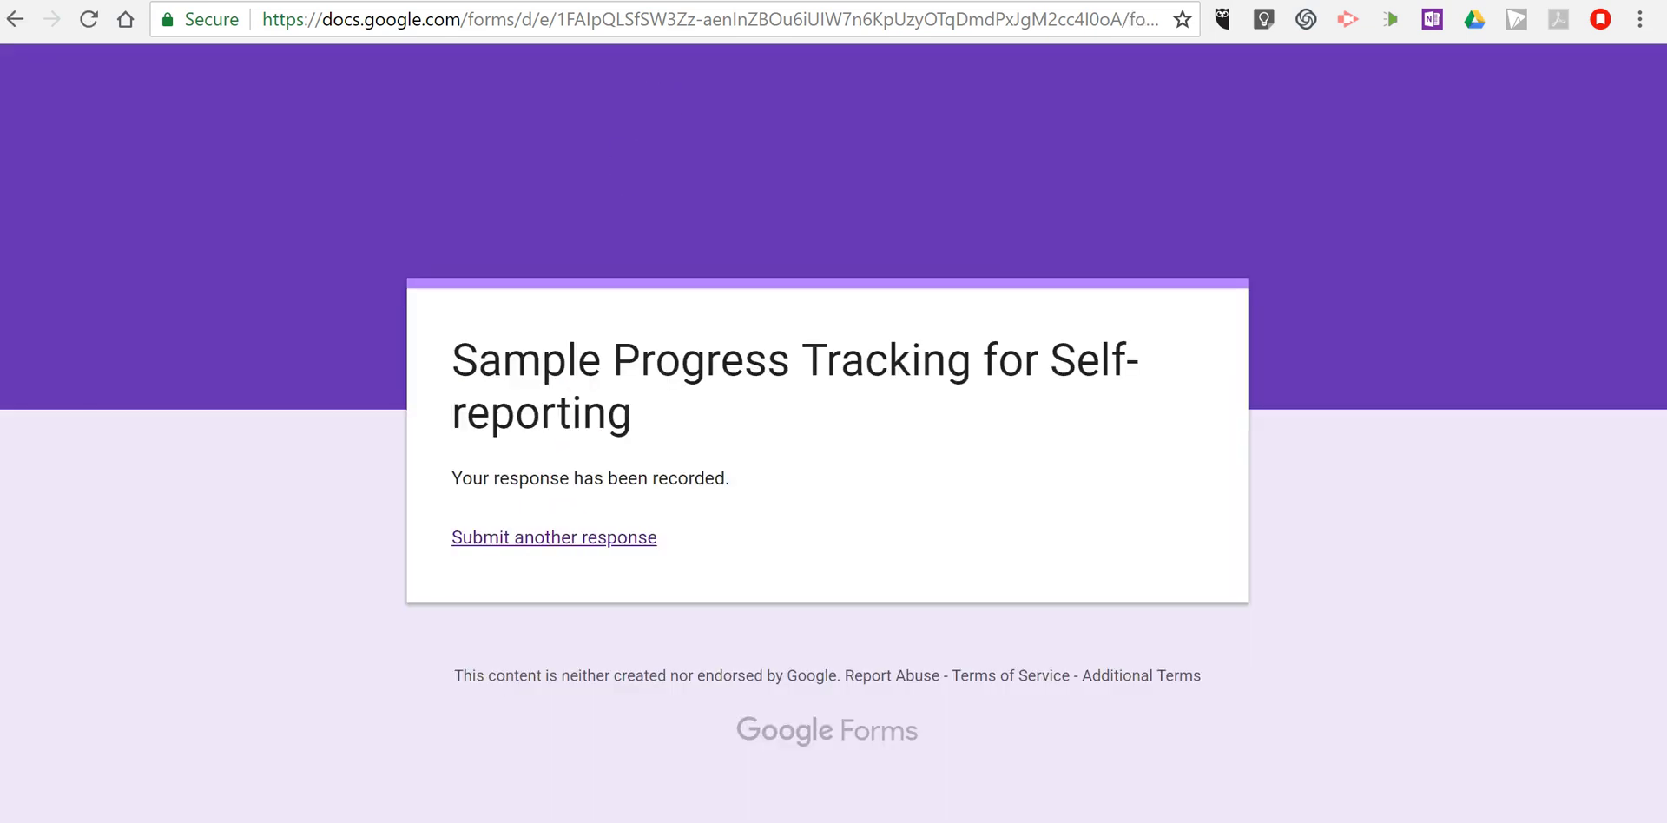
pyautogui.click(907, 0)
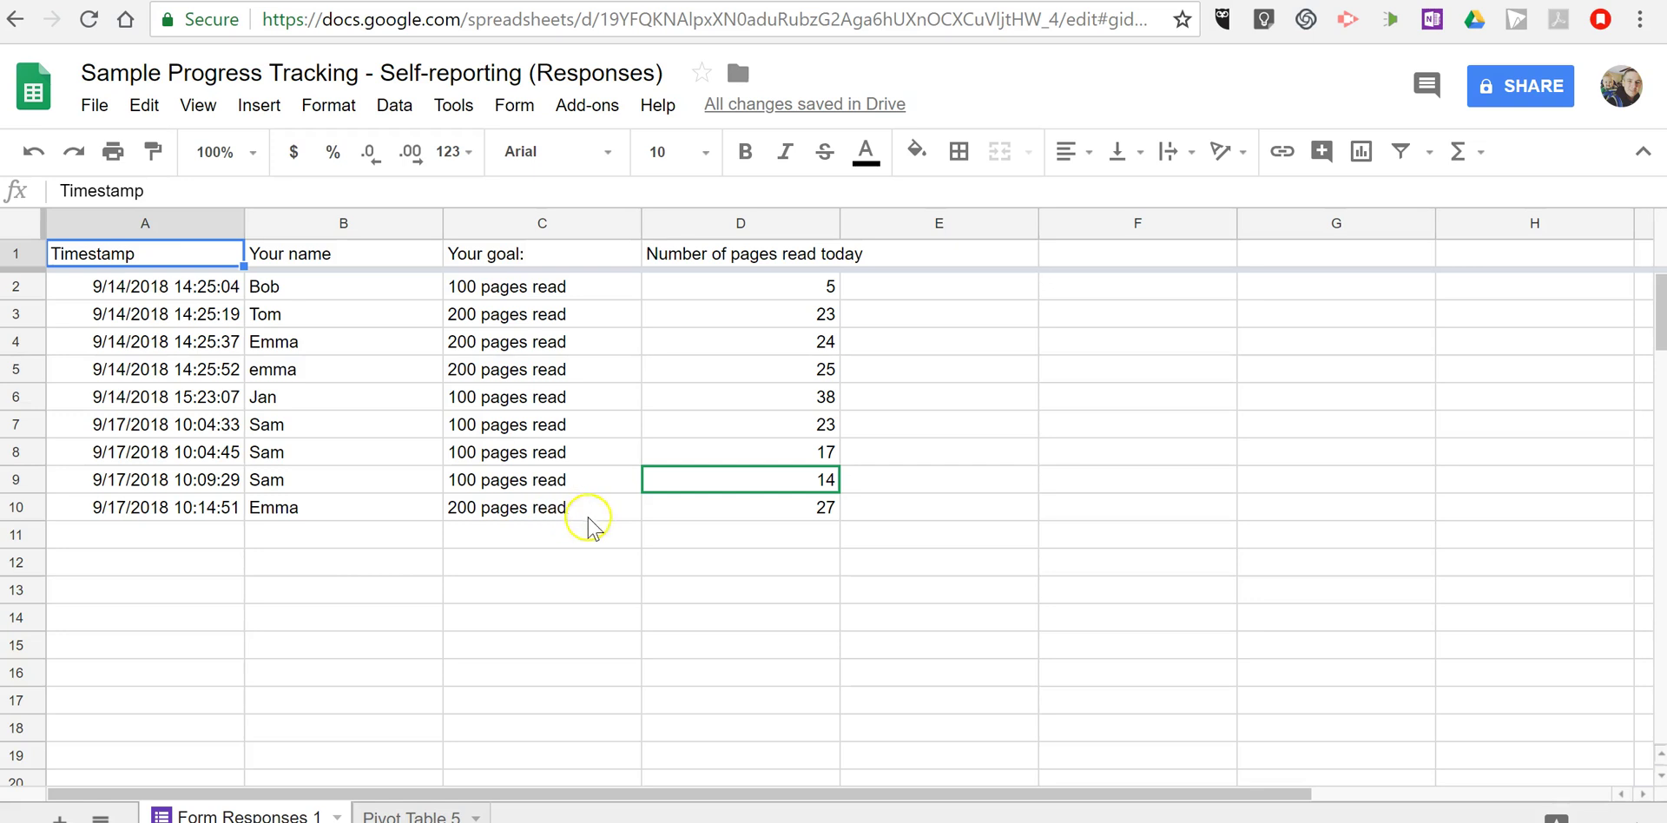
# Insert a new pivot table with rows Your name, Your goal:, and Number of pages read today
pyautogui.click(397, 106)
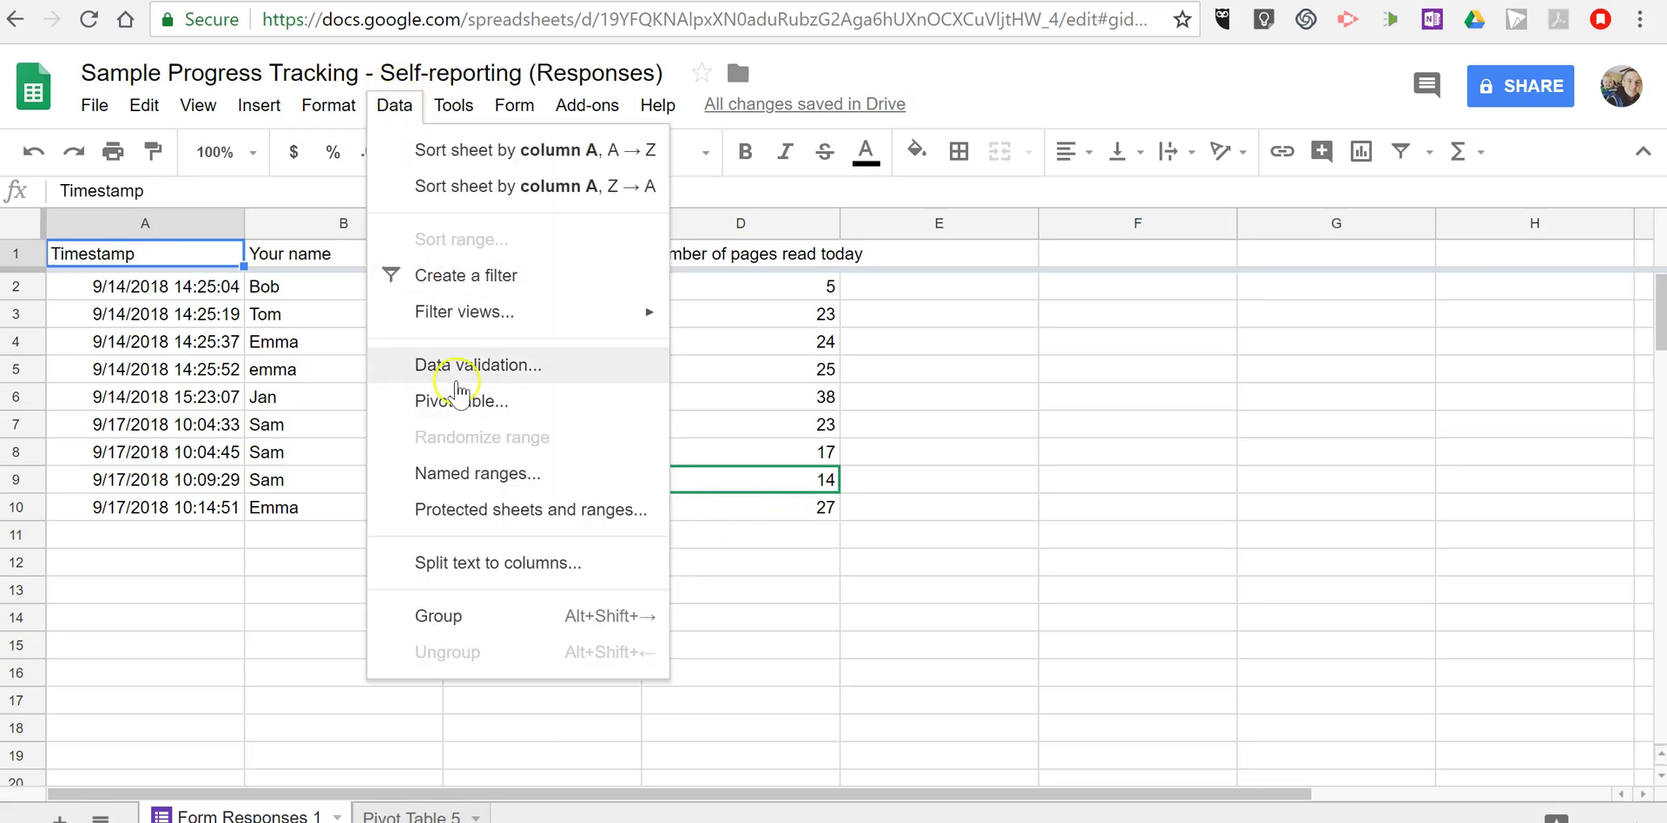
pyautogui.click(467, 403)
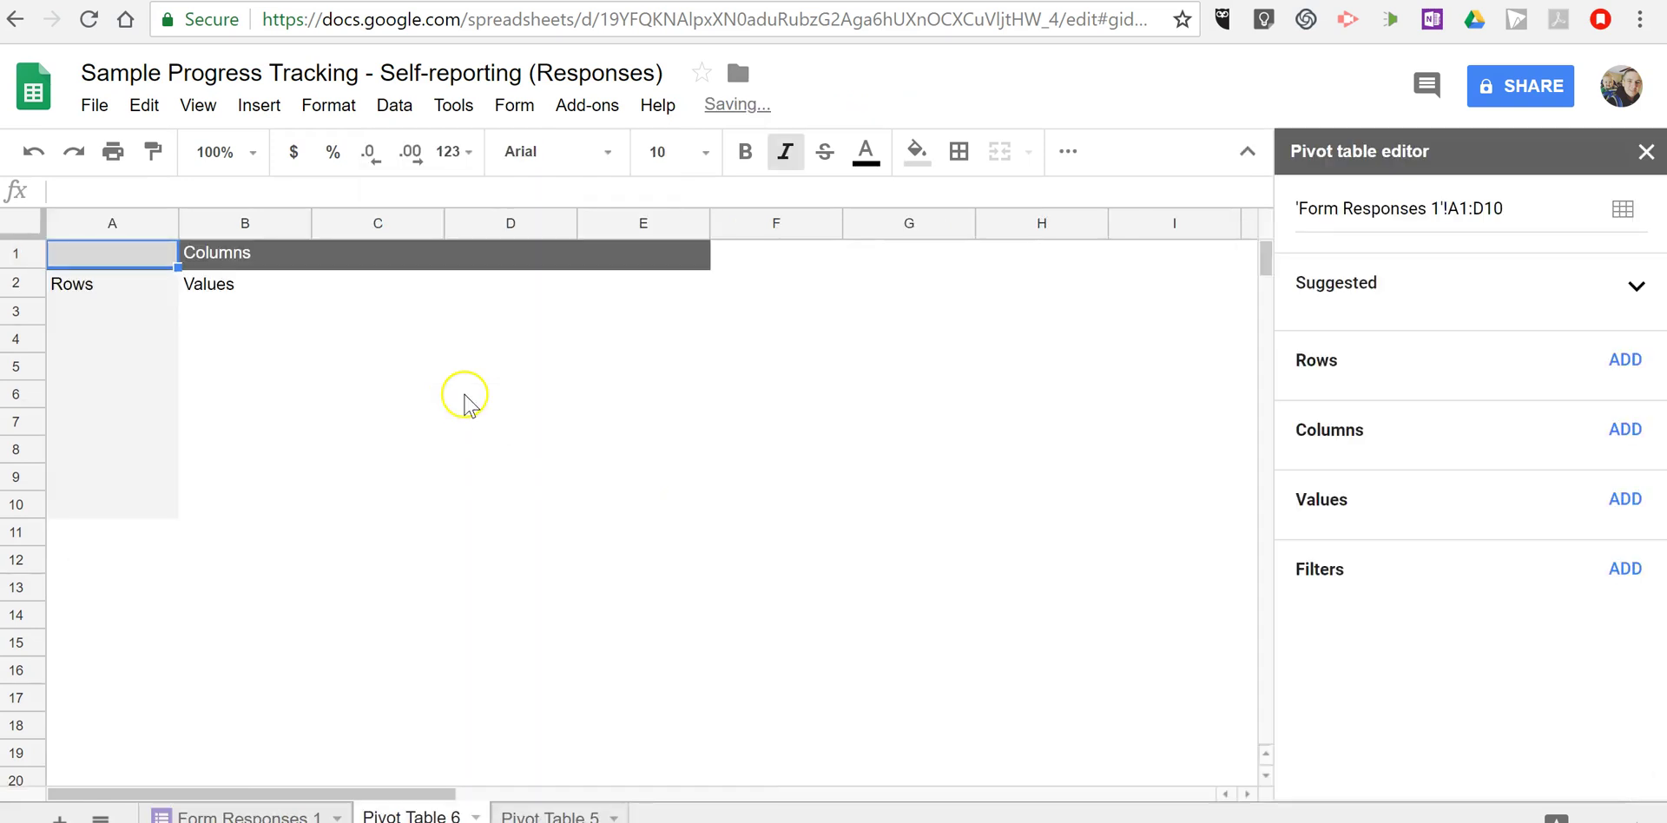
pyautogui.click(1615, 362)
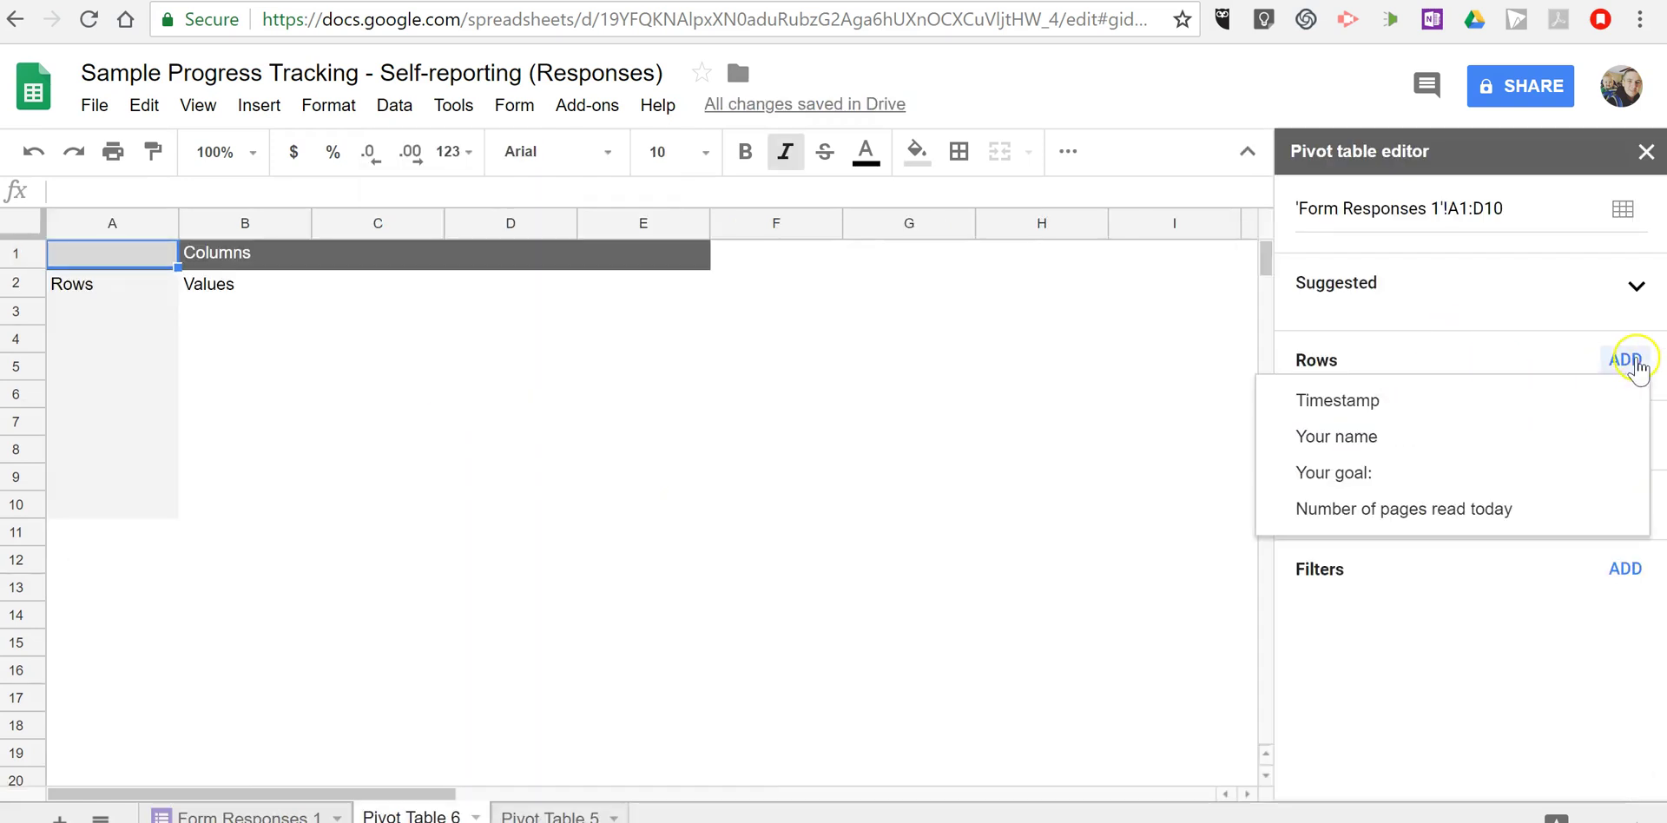
pyautogui.click(1398, 438)
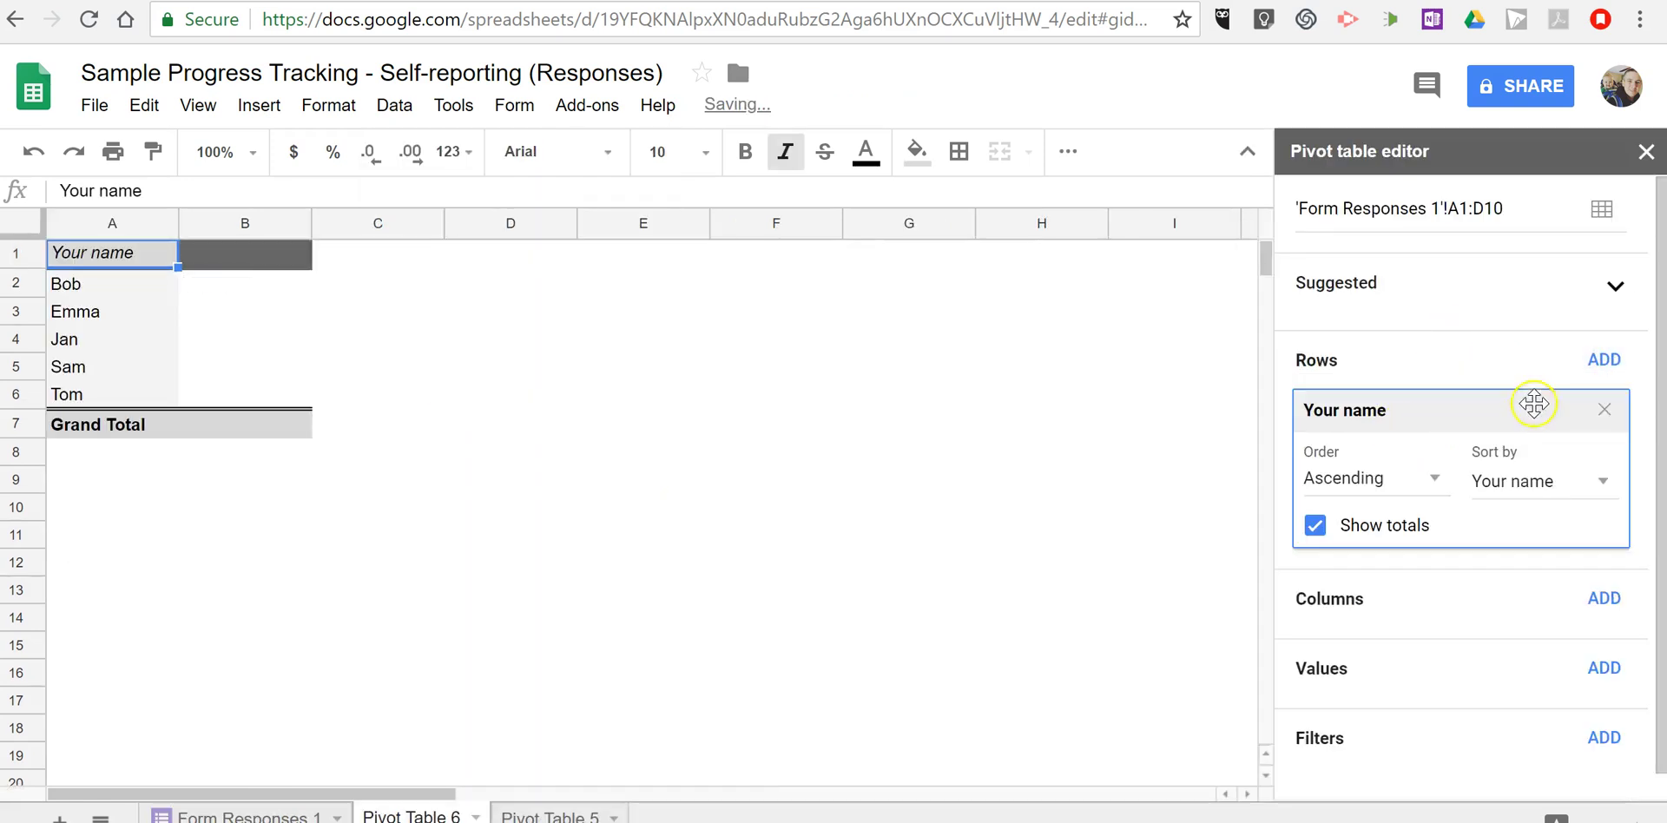
pyautogui.click(1604, 358)
pyautogui.click(1314, 437)
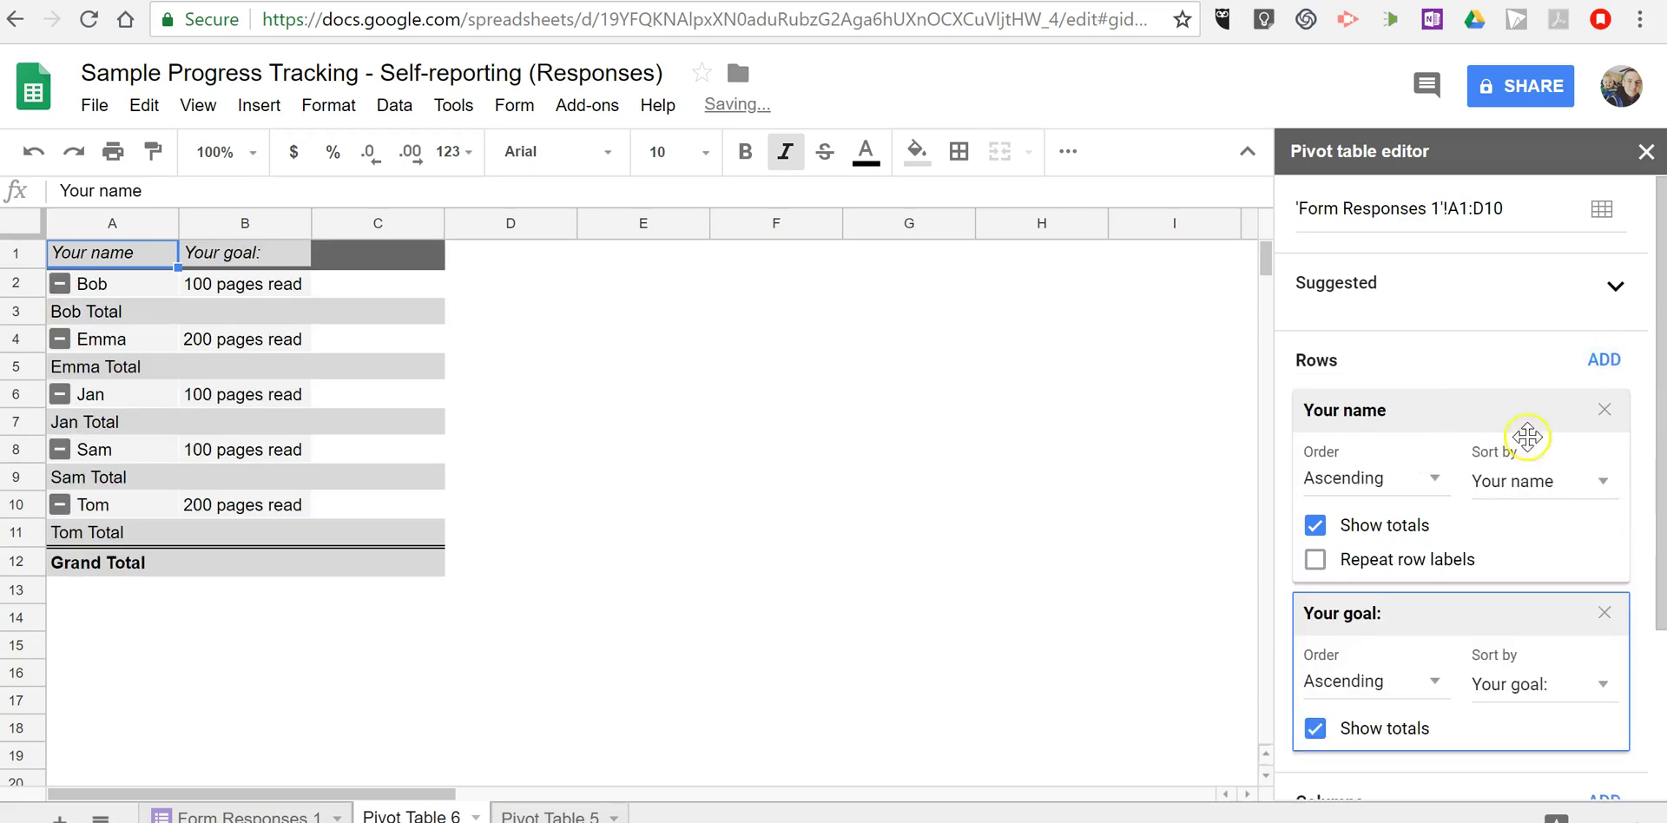
pyautogui.click(1603, 358)
pyautogui.click(1497, 460)
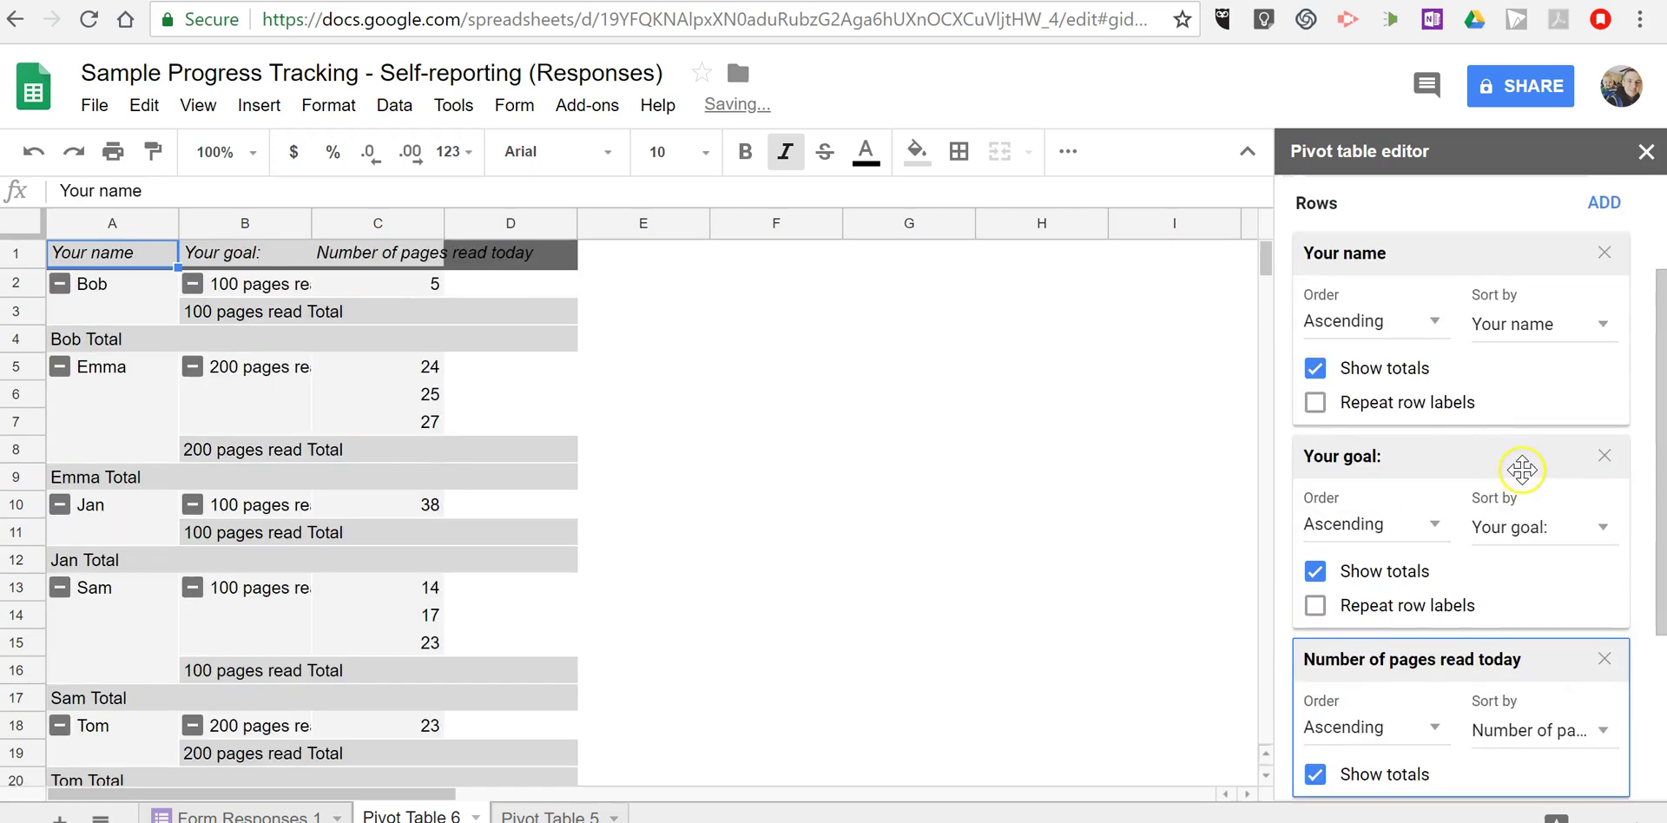
# Sum Number of pages read today in the new pivot's values, showing the new 76 total
pyautogui.scroll(-3, 1493, 608)
pyautogui.click(1604, 643)
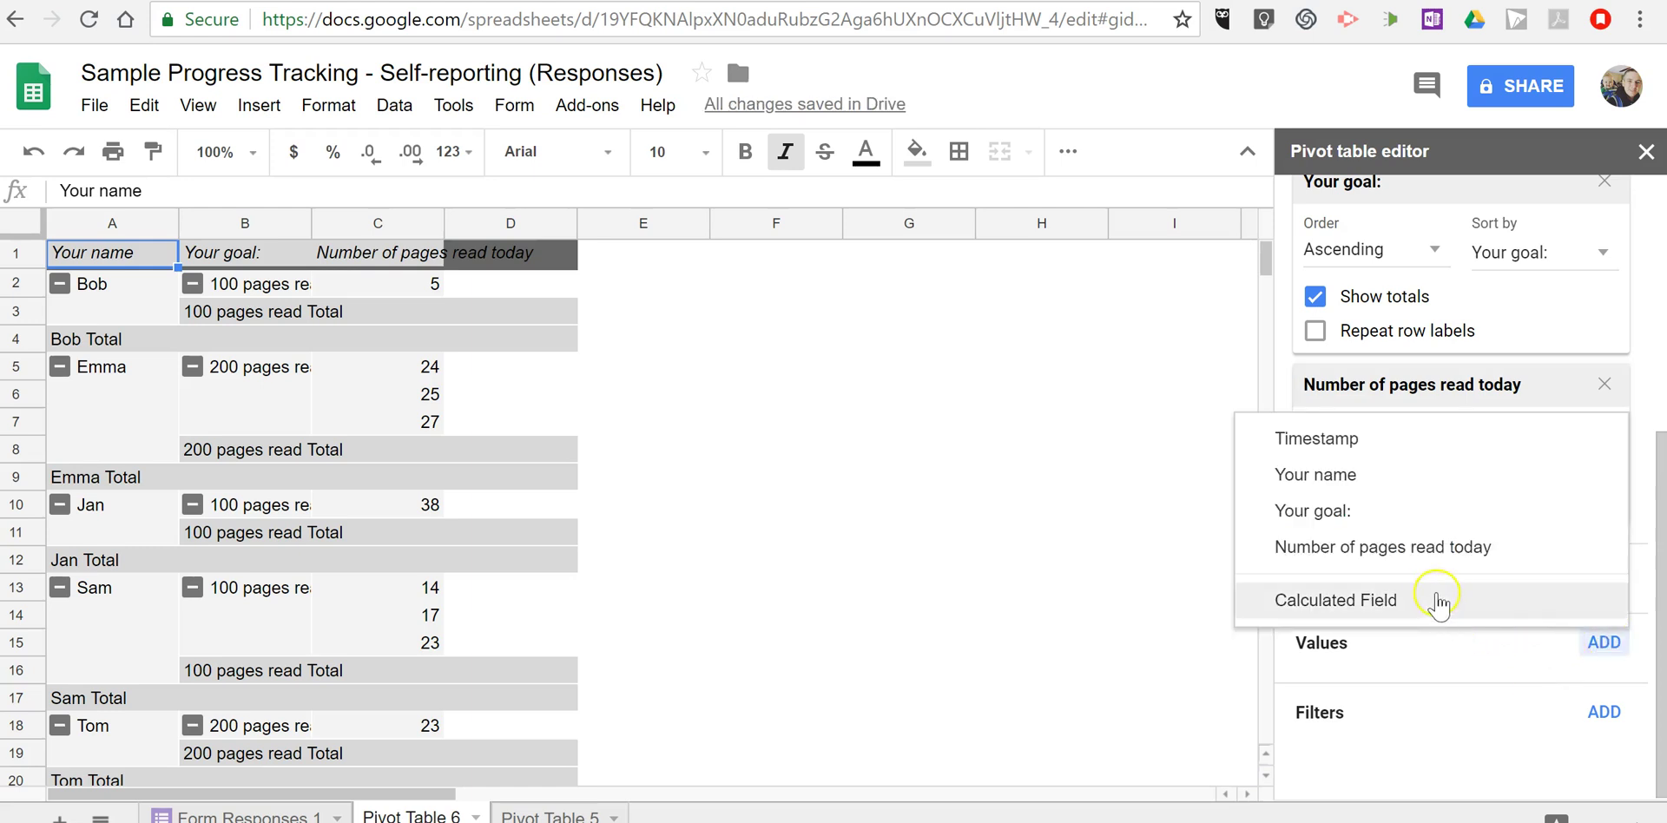
pyautogui.click(1428, 549)
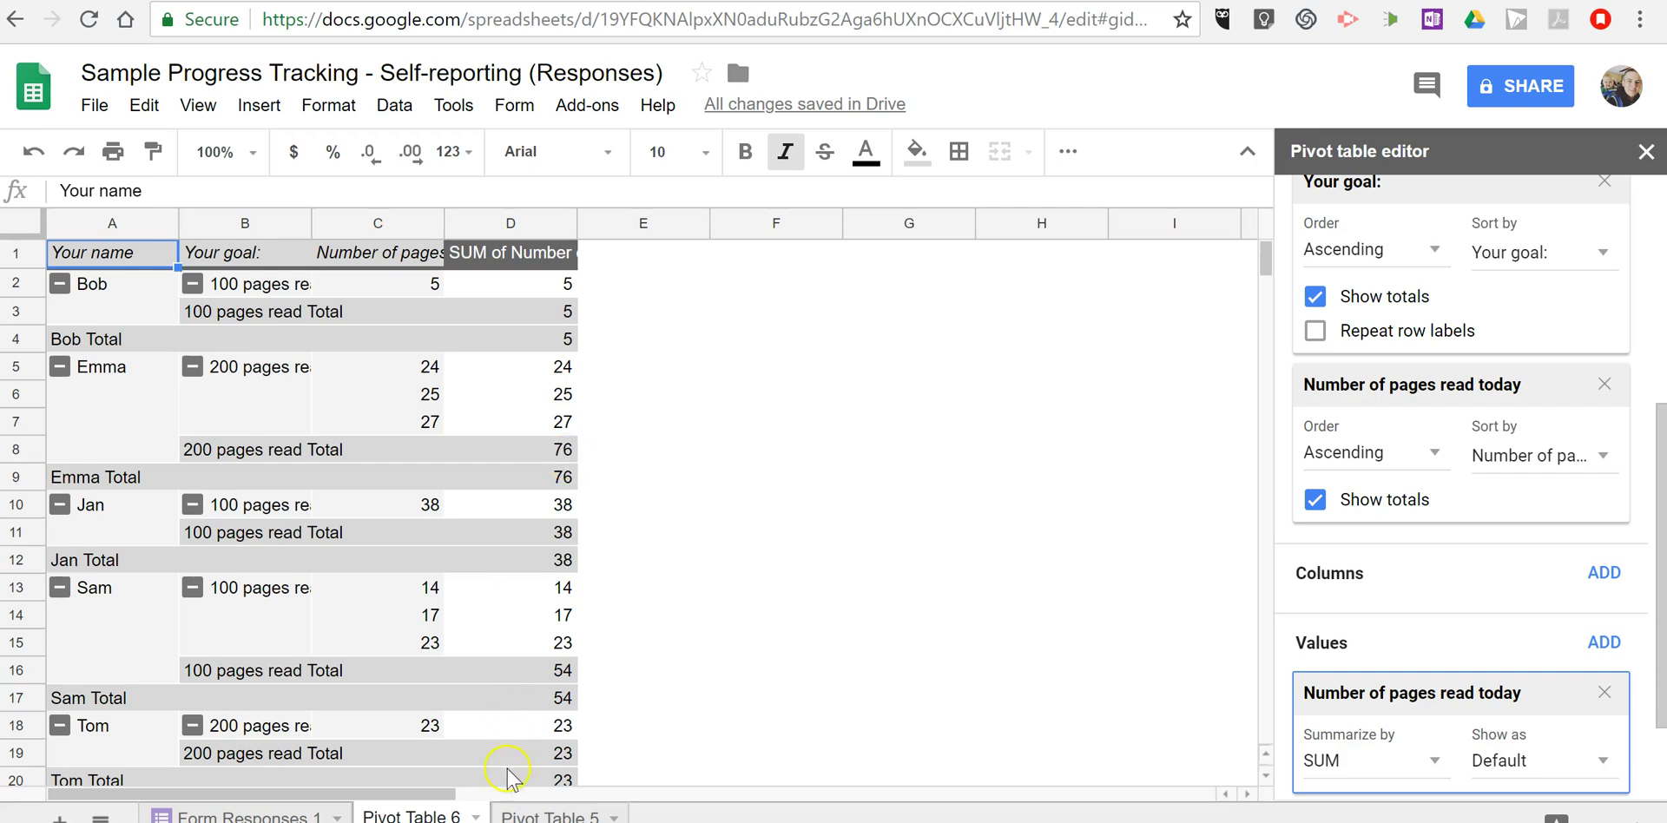
# Compare Pivot Table 5 with Pivot Table 6, then view the Form Responses 1 sheet
pyautogui.click(567, 816)
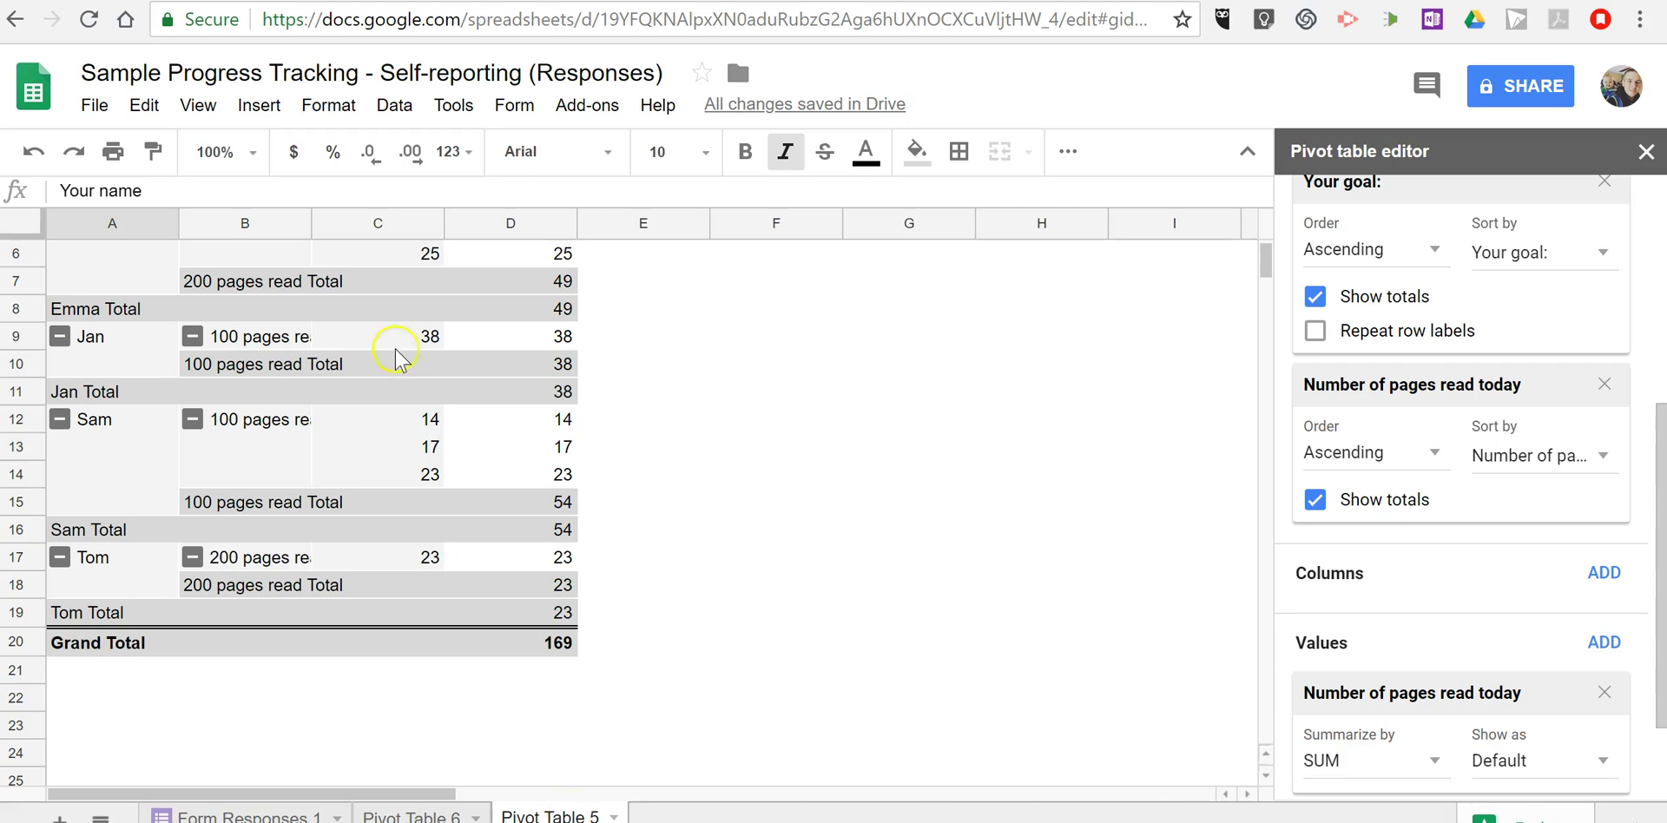
pyautogui.scroll(2, 534, 425)
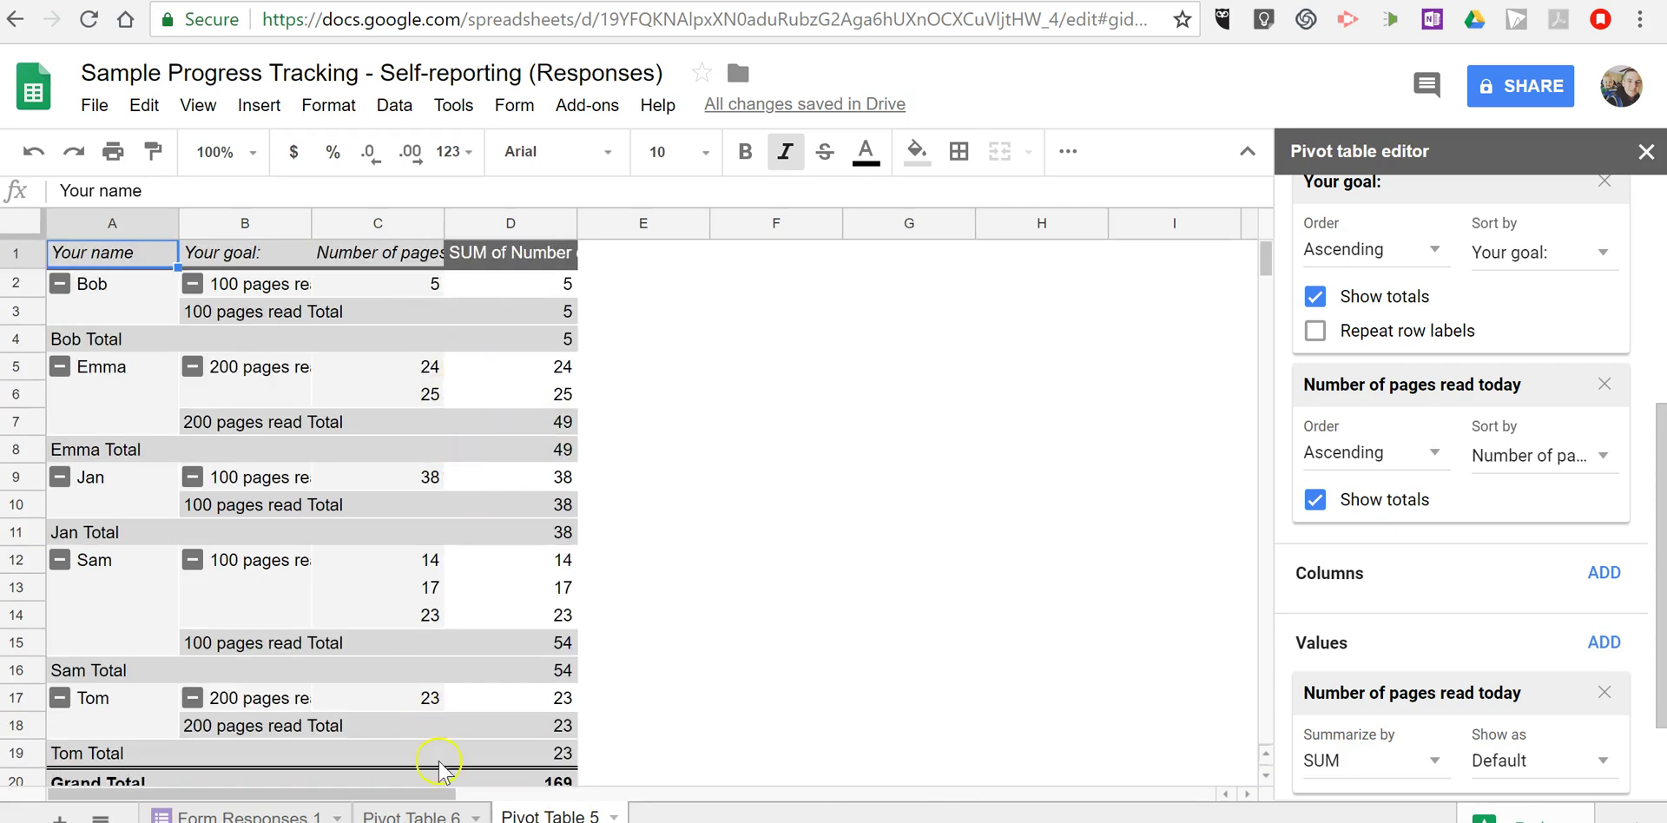
pyautogui.click(438, 814)
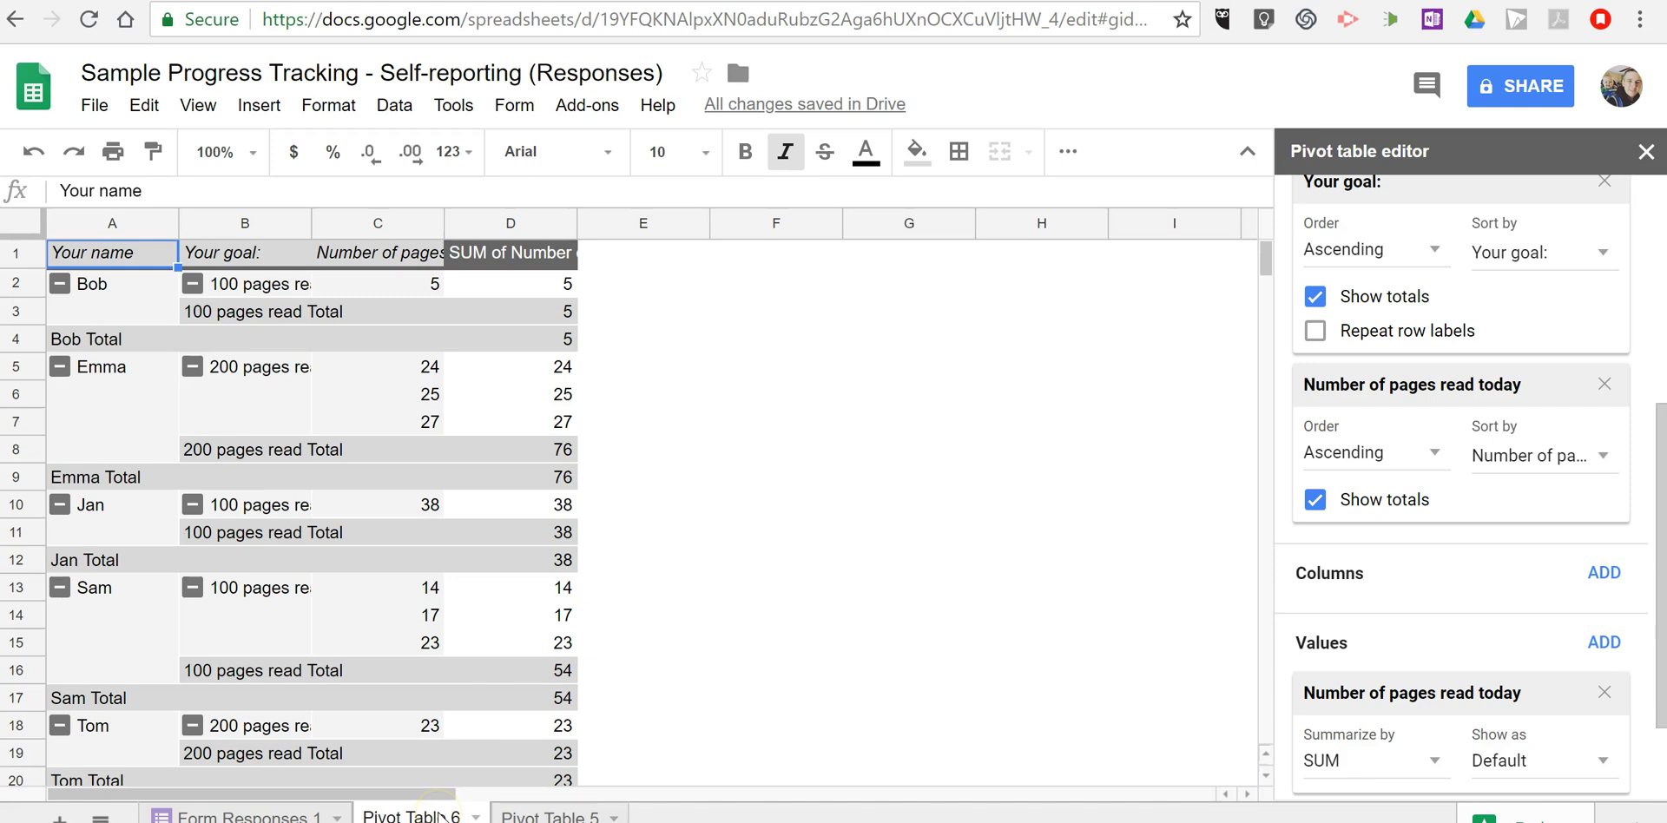
pyautogui.click(251, 816)
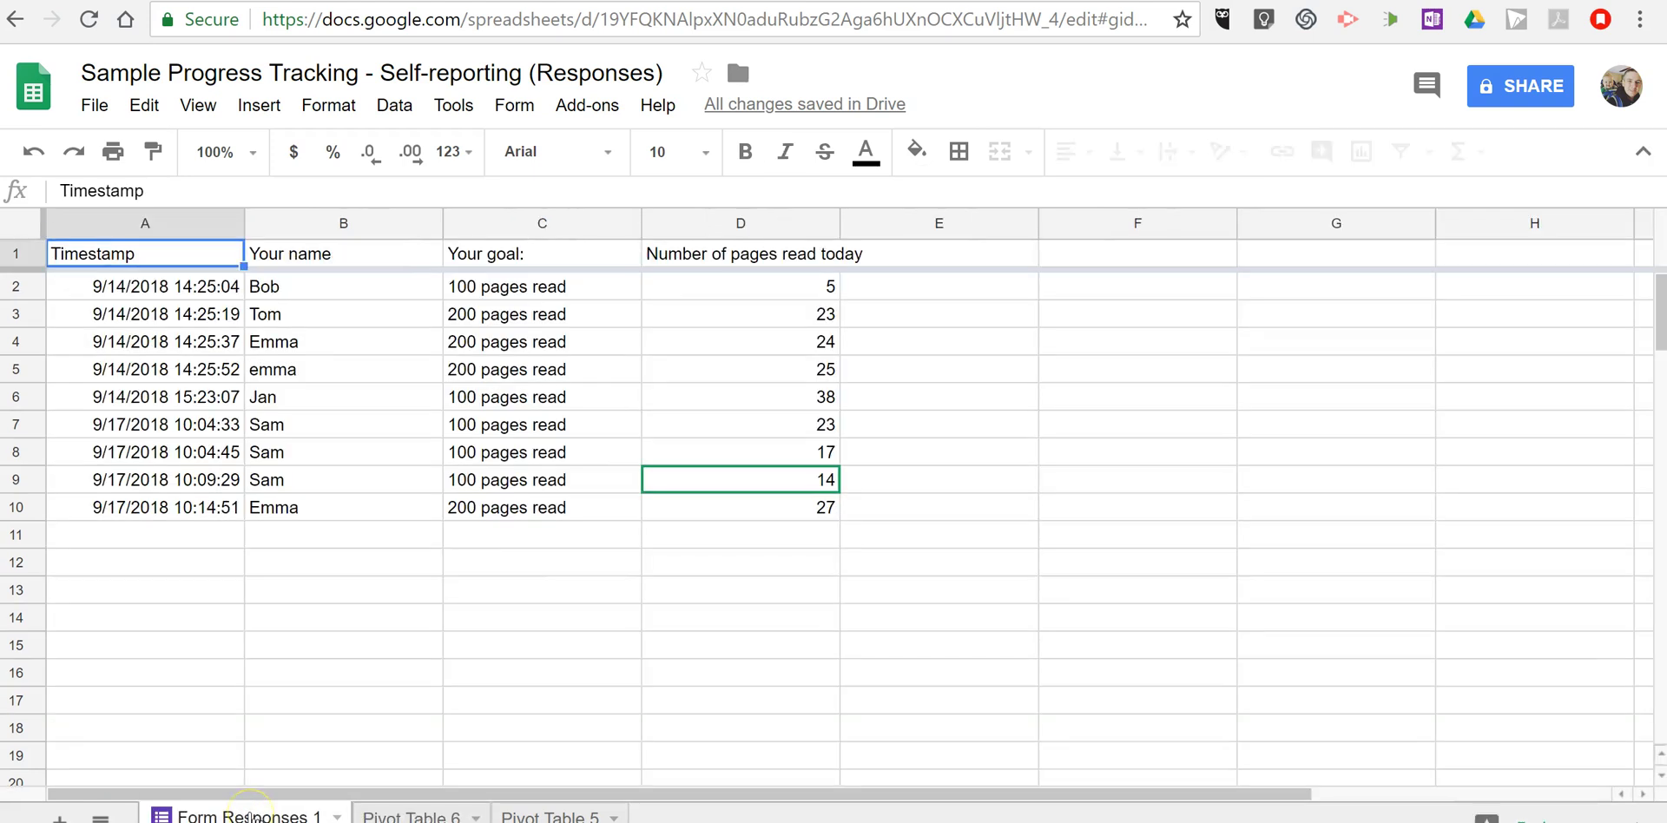